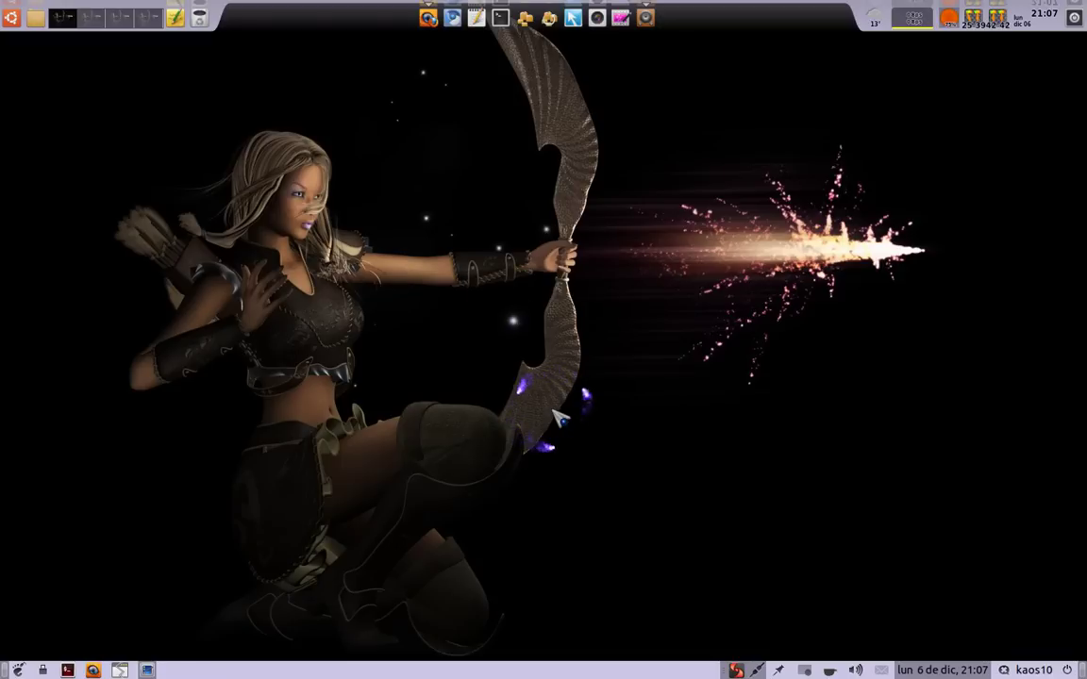
Spin the desktop cube, then read the ubuntu-guia blog's GIMP install commands (sudo apt-get install gimp, gimp-help-es).
key(ctrl+alt+Down)
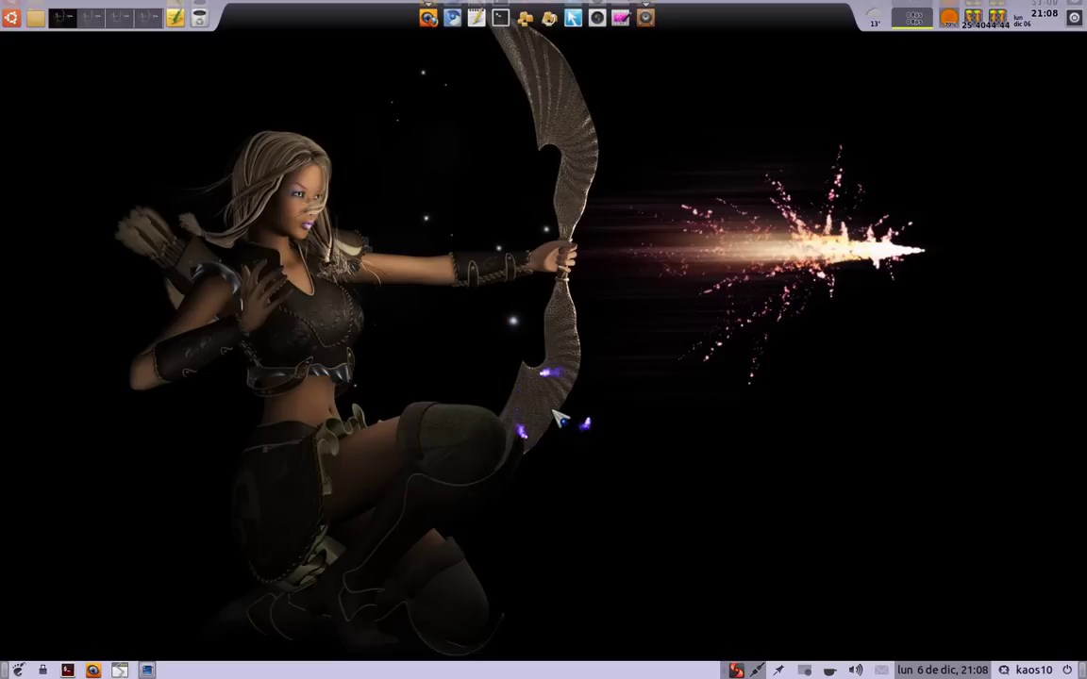
click(429, 17)
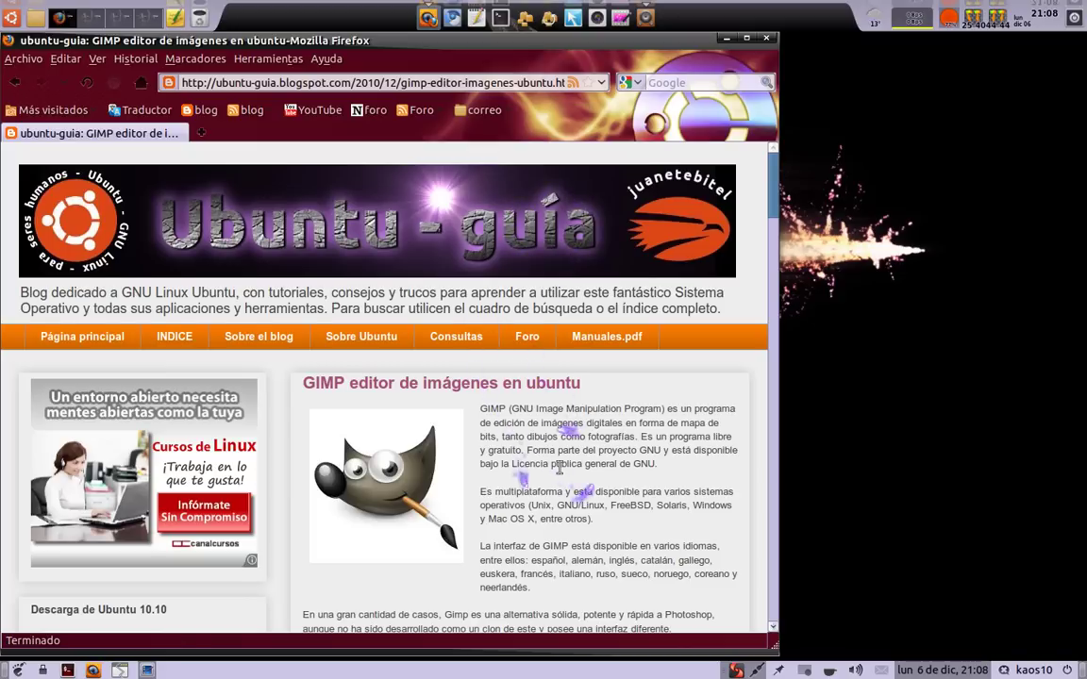
scroll(559, 469, down, 6)
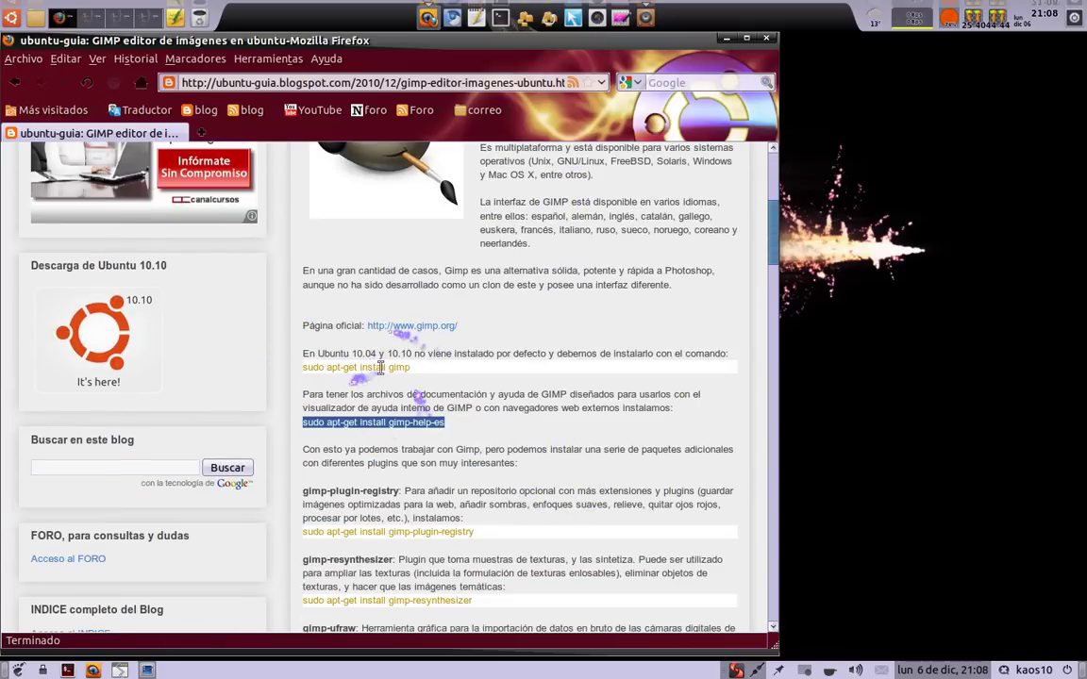
drag(304, 368, 409, 369)
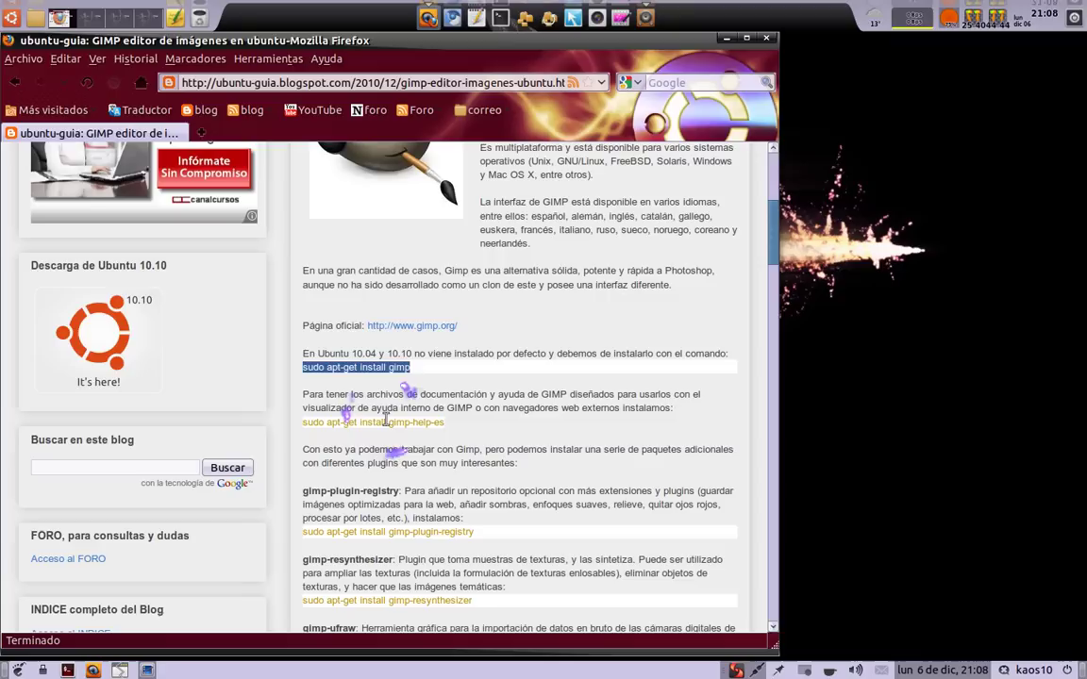
drag(387, 422, 444, 422)
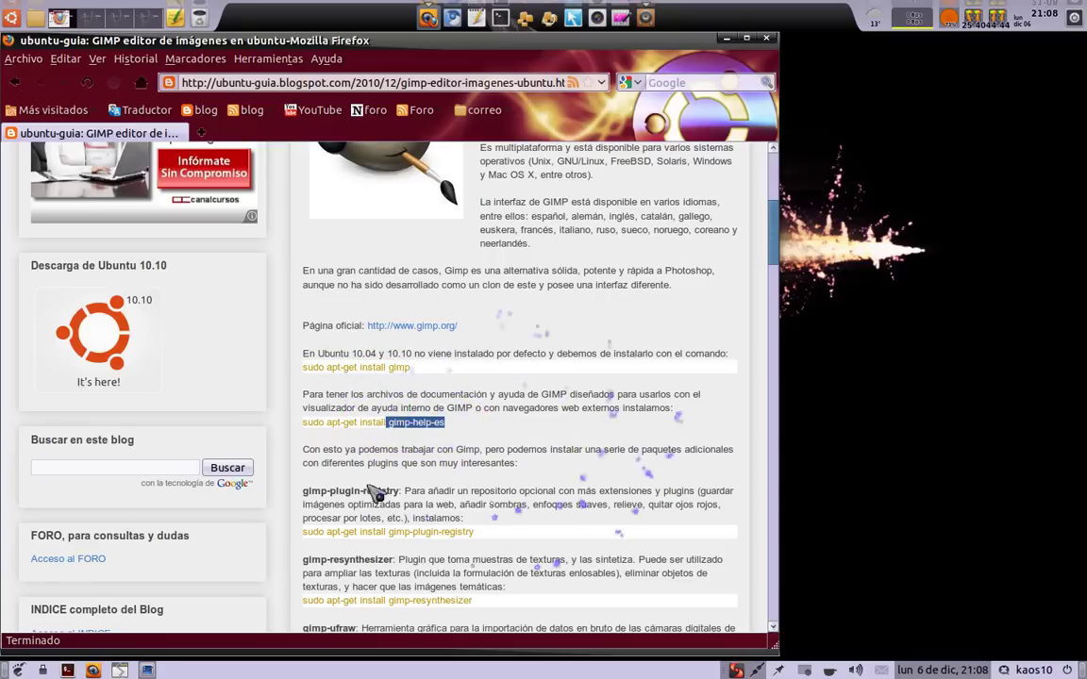
scroll(528, 432, down, 2)
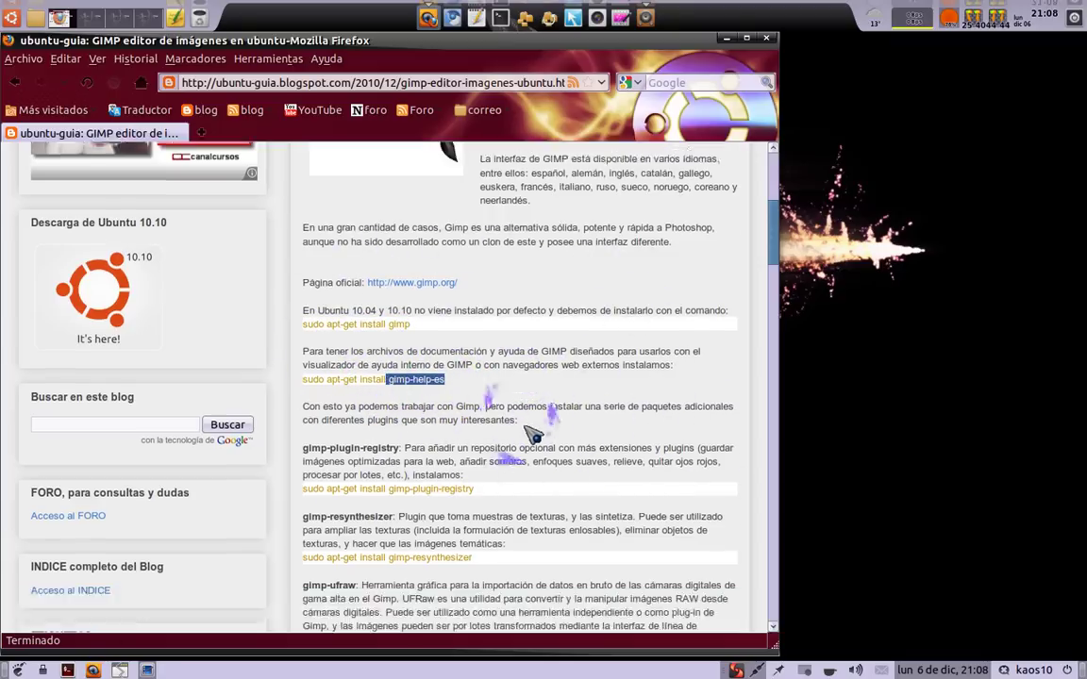
scroll(514, 439, down, 2)
scroll(471, 397, down, 1)
scroll(453, 396, down, 1)
scroll(456, 340, down, 2)
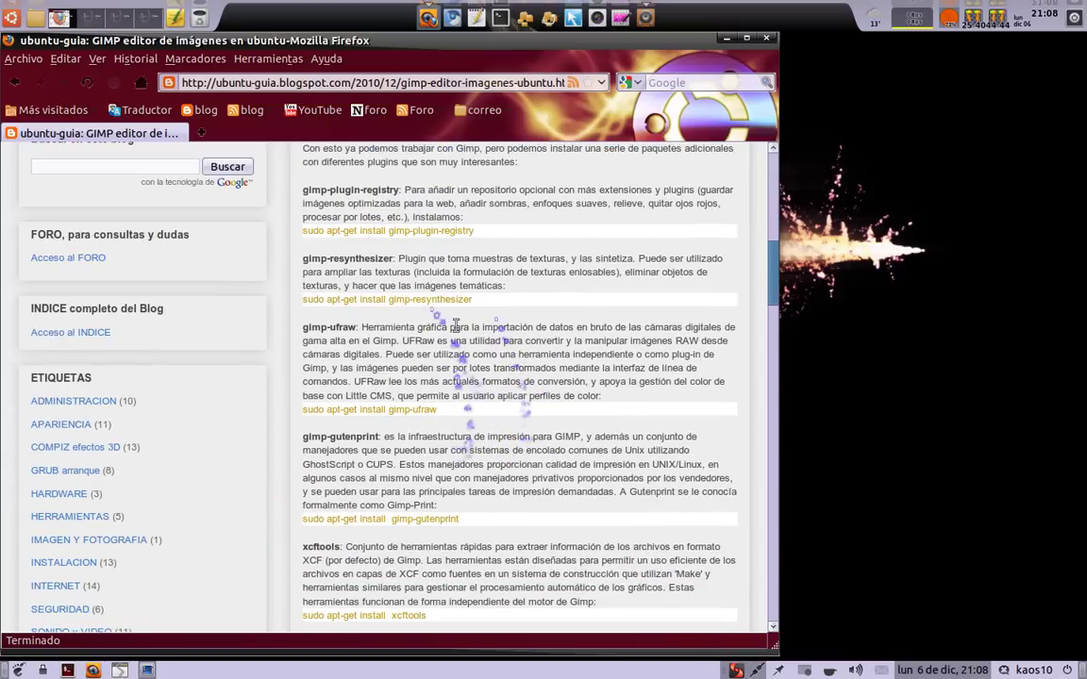
scroll(456, 325, down, 1)
scroll(458, 326, down, 2)
scroll(463, 328, down, 2)
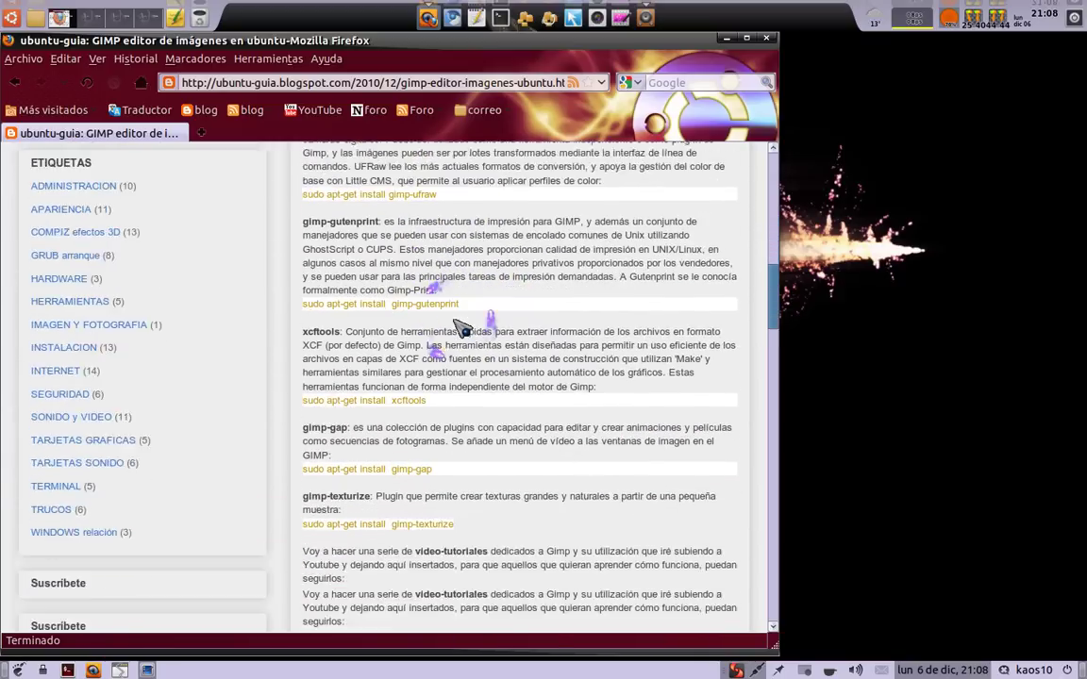
scroll(462, 327, down, 3)
scroll(458, 344, up, 5)
scroll(453, 406, up, 8)
scroll(472, 386, up, 7)
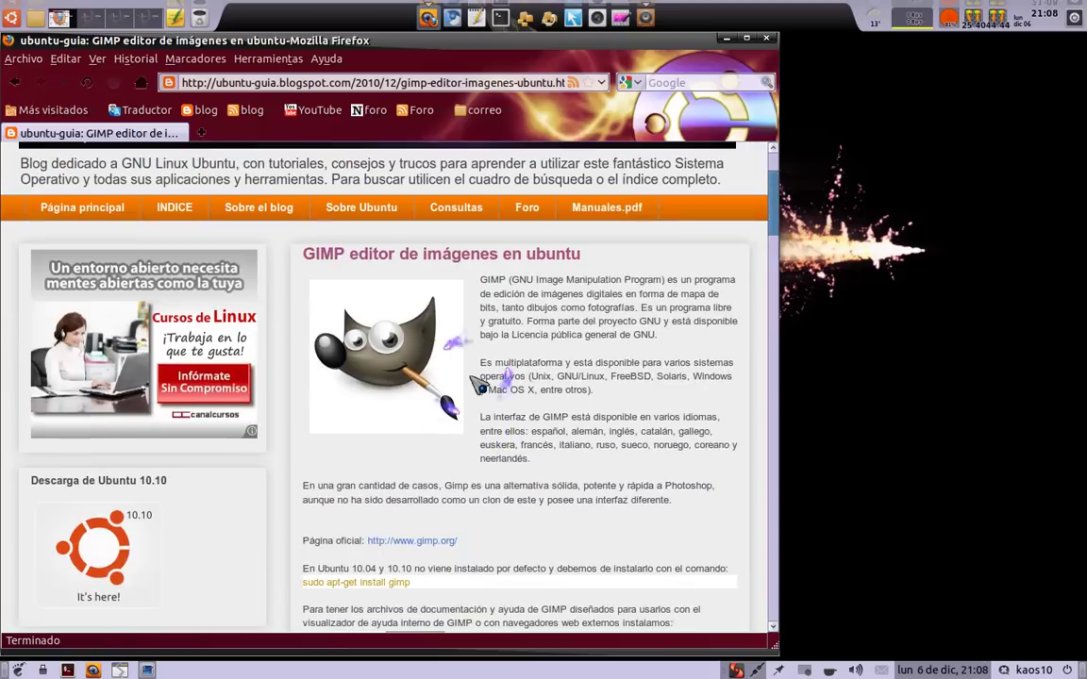
scroll(476, 384, up, 3)
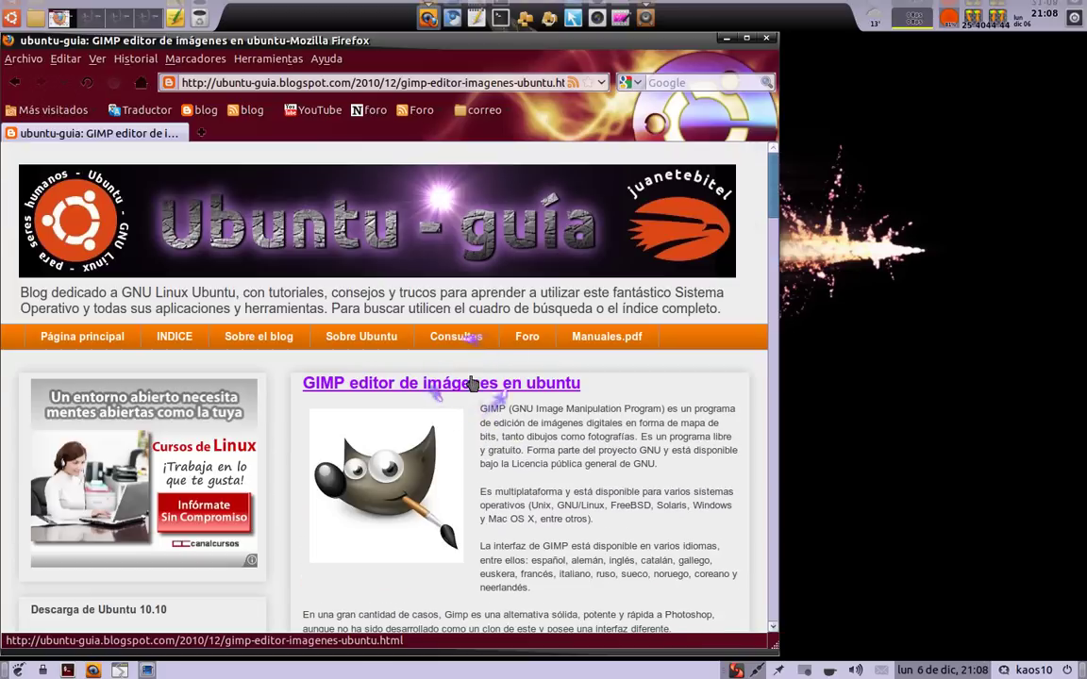
Minimize the browser and launch Editor de imágenes GIMP from the Gráficos menu.
click(734, 40)
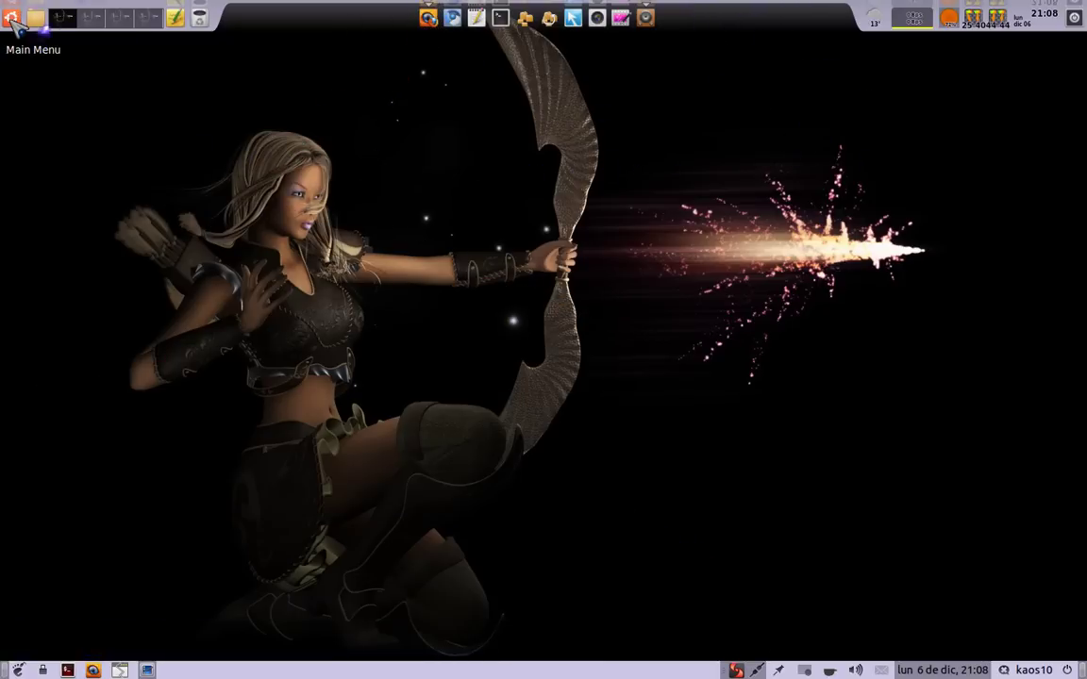
click(13, 21)
mouse_move(41, 73)
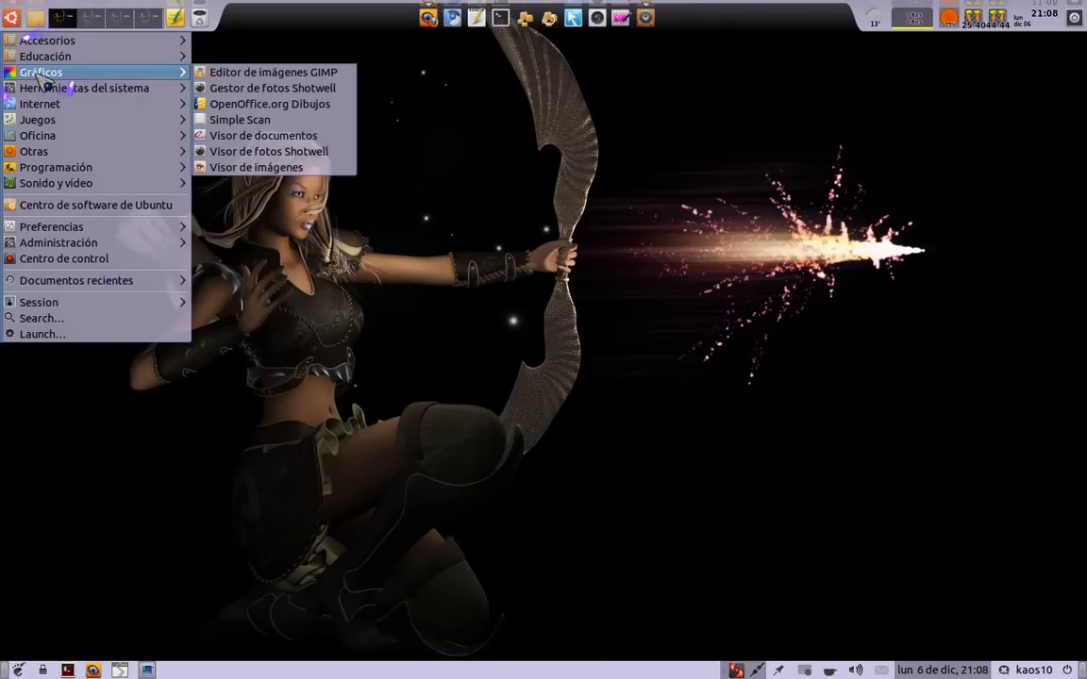
click(258, 74)
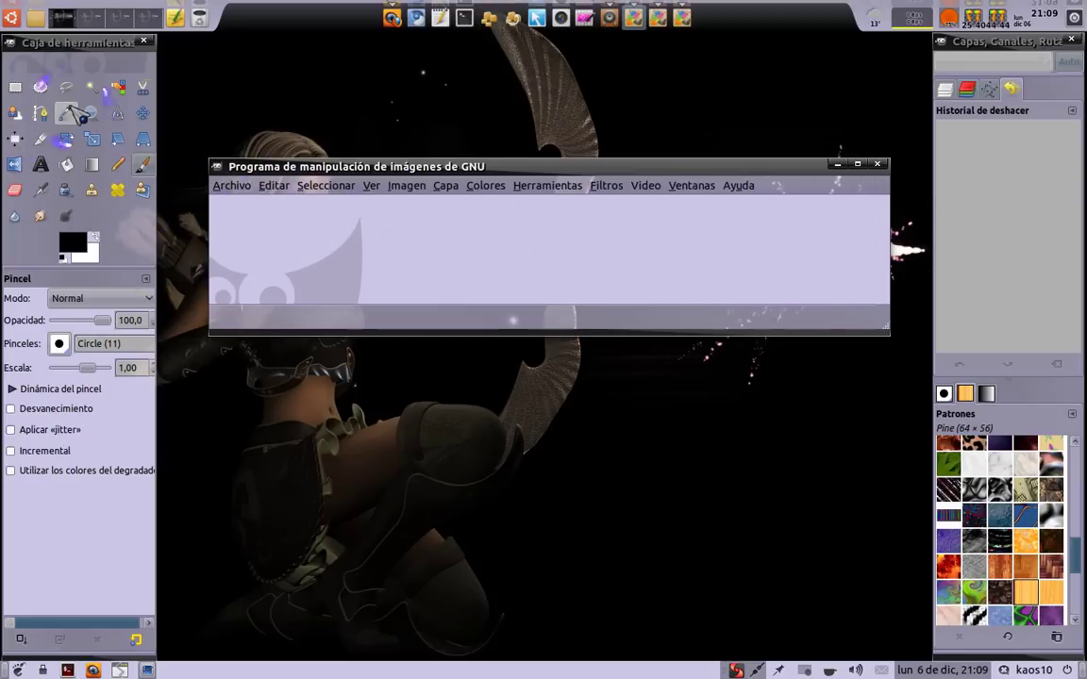
Try the Rotate, Shear and Text tools, ending with Rectangle Select active.
click(66, 139)
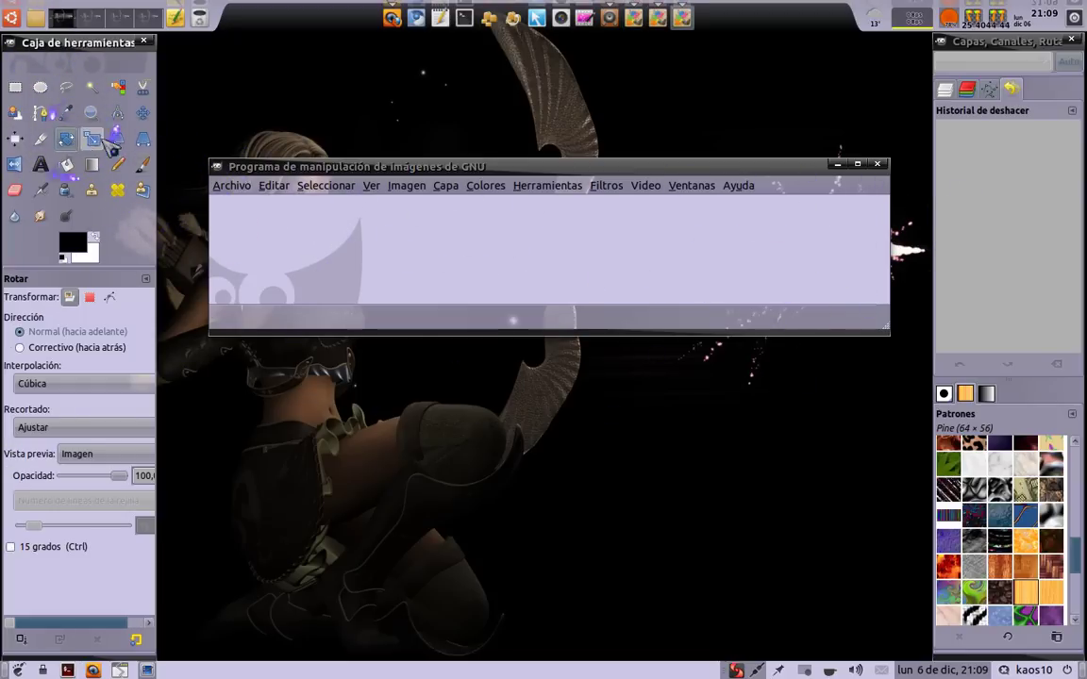
click(117, 139)
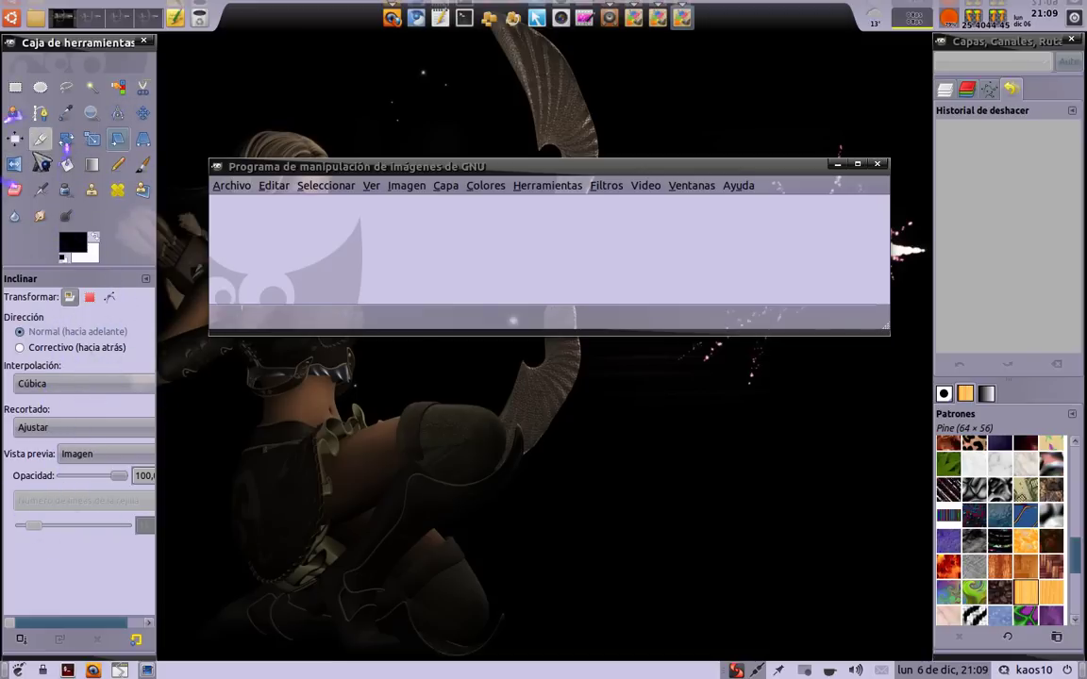
click(39, 164)
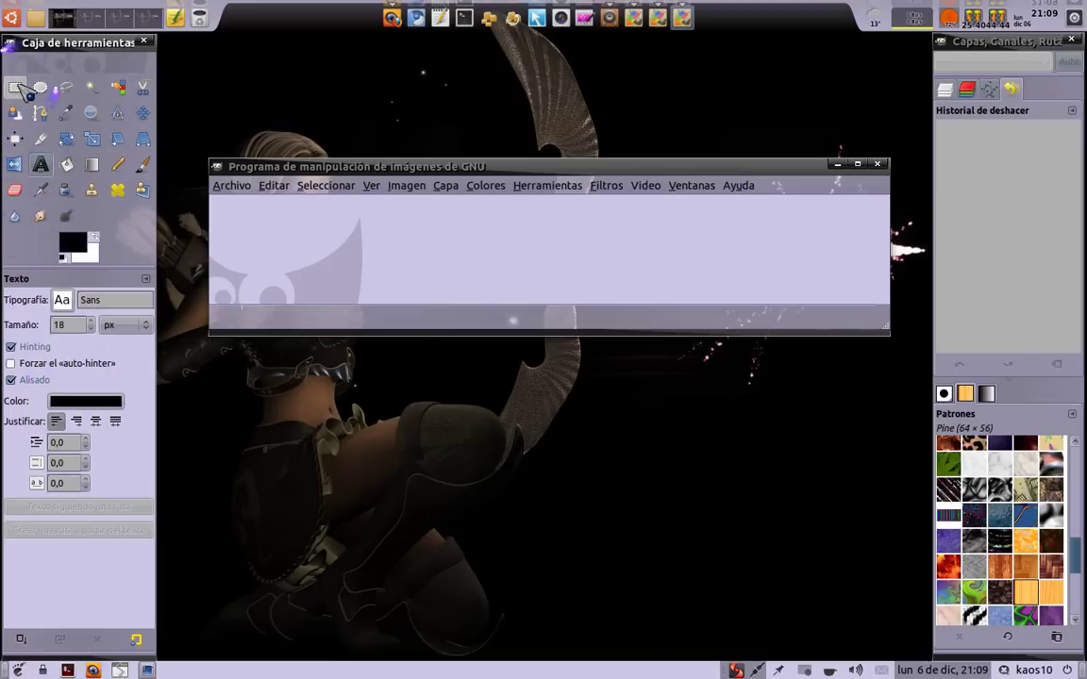
click(15, 87)
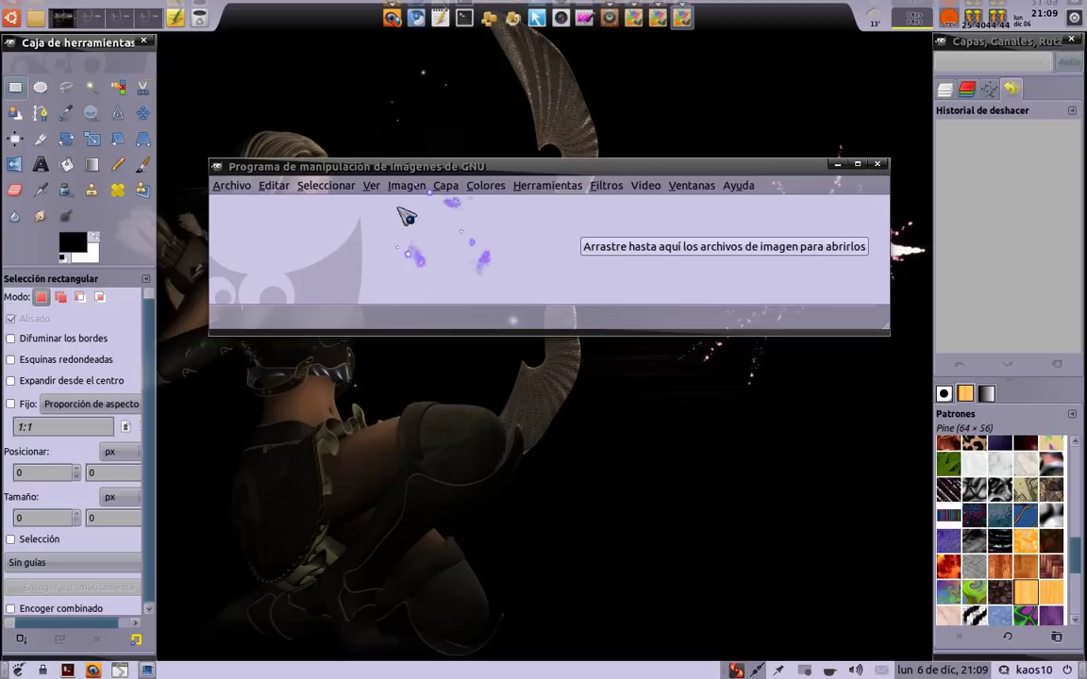
Browse the Edit and Windows menus and view the Layers, Channels and Paths tabs.
click(283, 188)
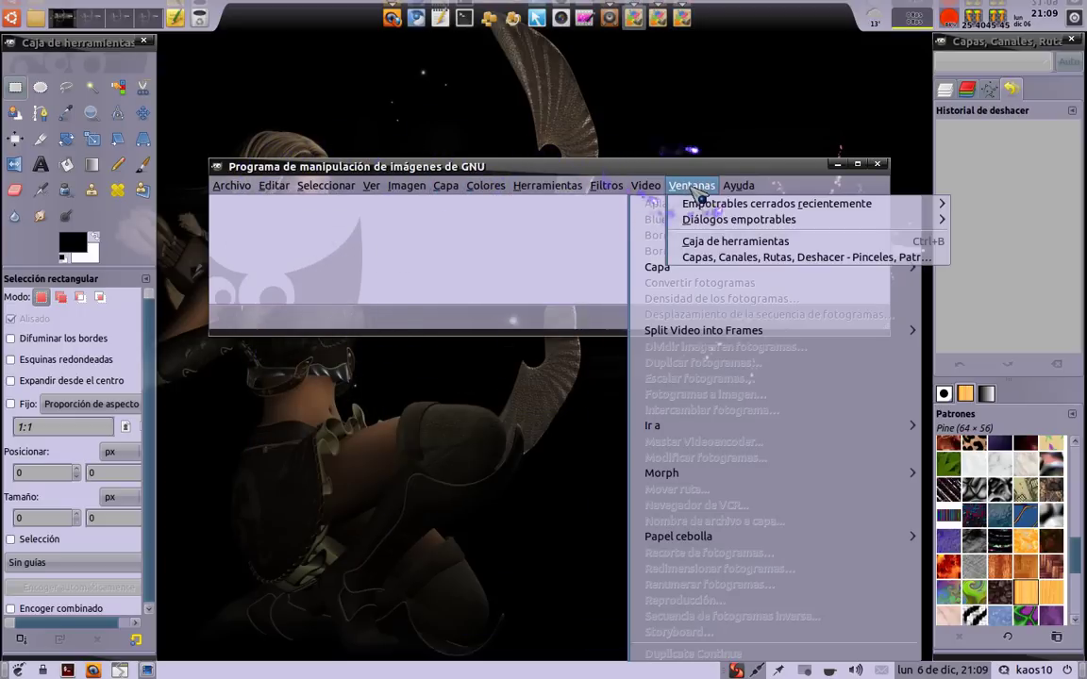
mouse_move(692, 185)
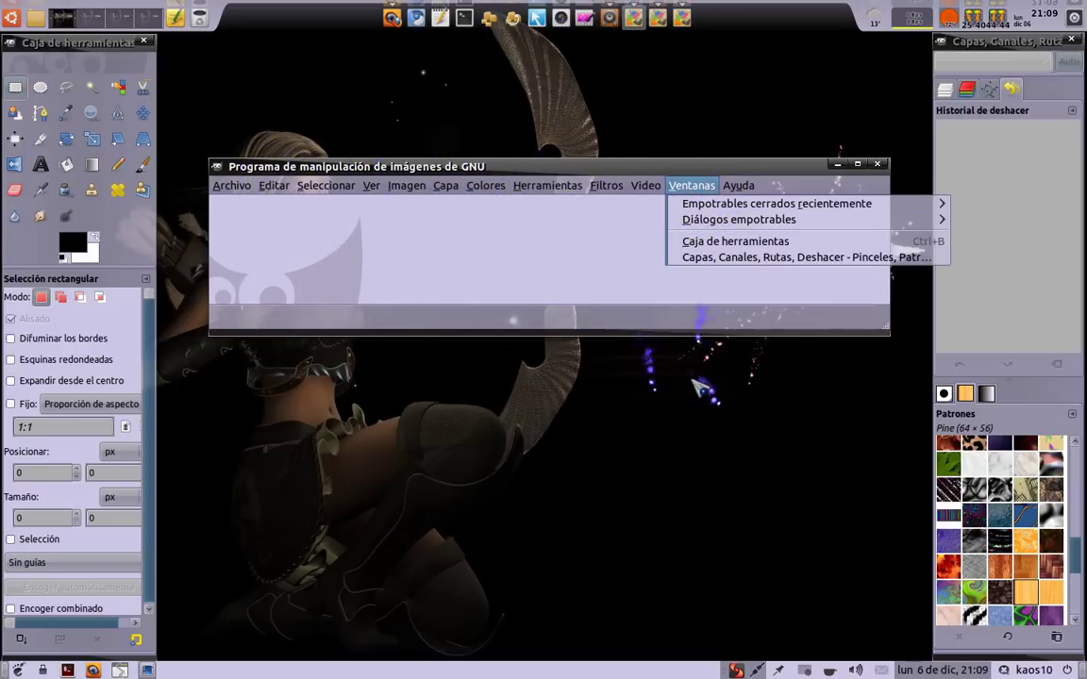
click(698, 387)
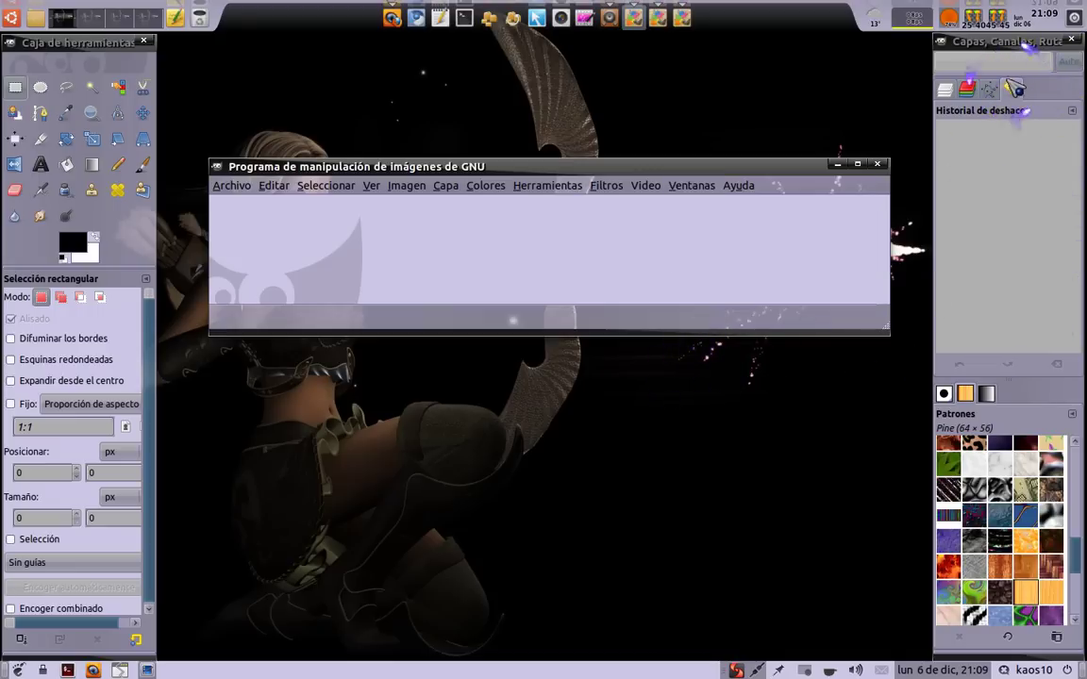
click(946, 92)
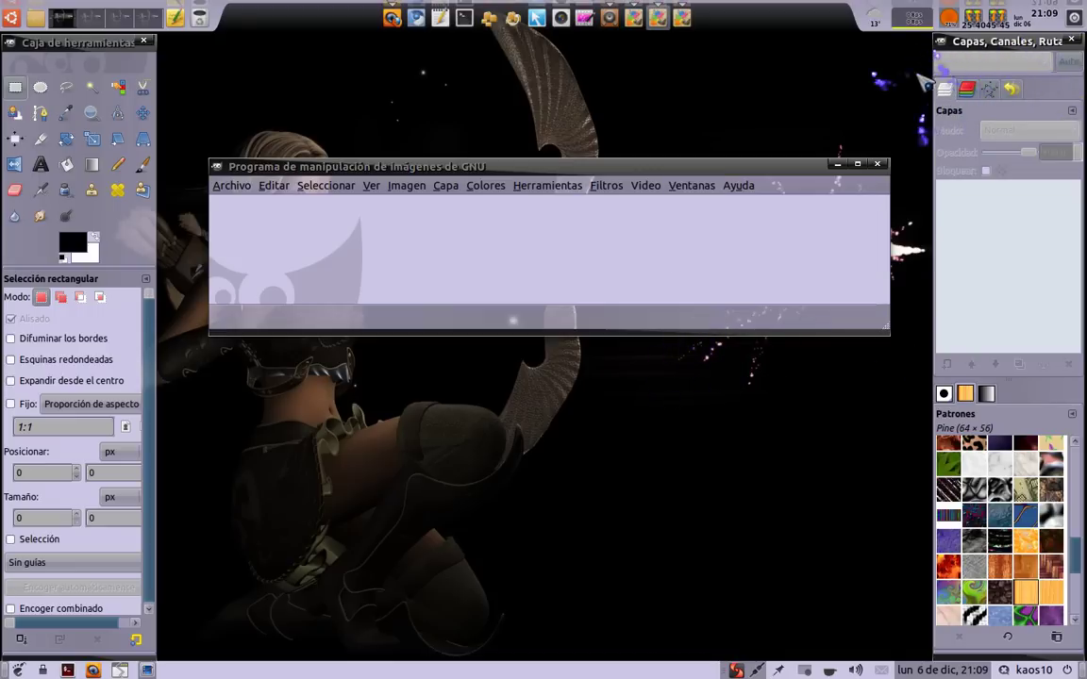
click(968, 90)
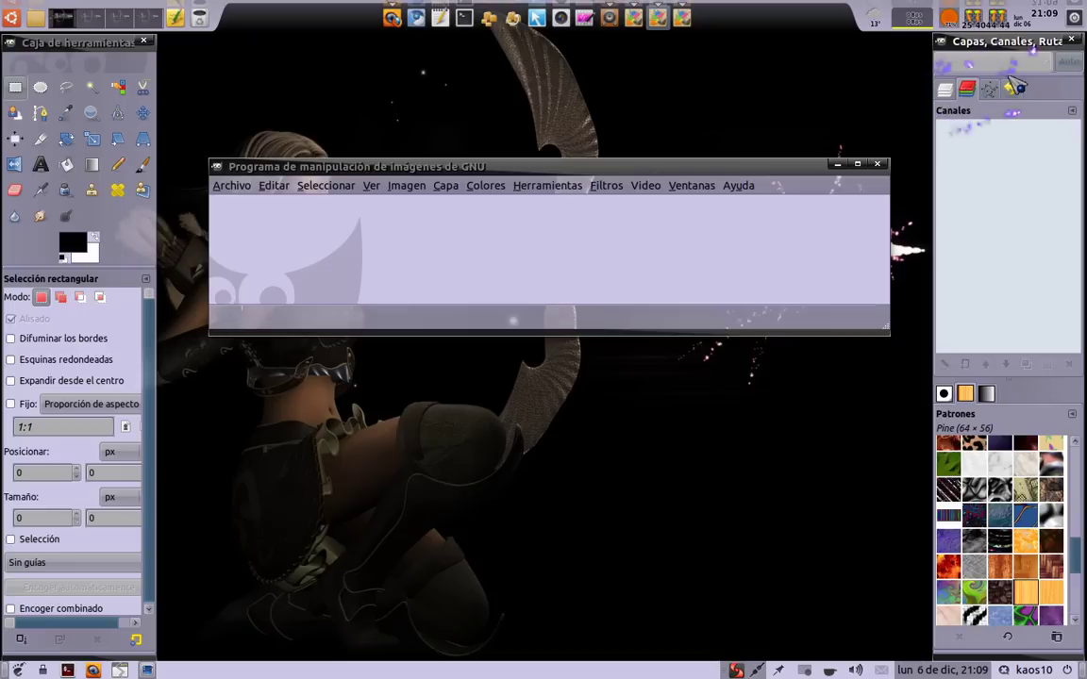
click(991, 90)
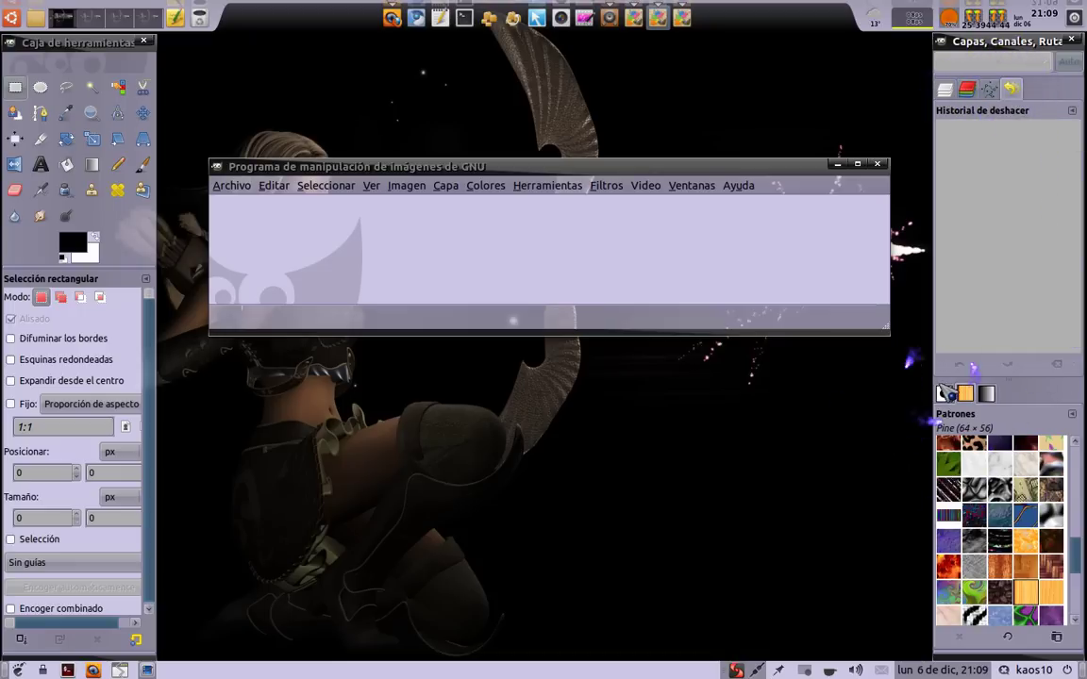
Show the Brushes, Patterns, then Degradados lists in the dock, and bring up the Archivo menu.
click(944, 394)
click(972, 395)
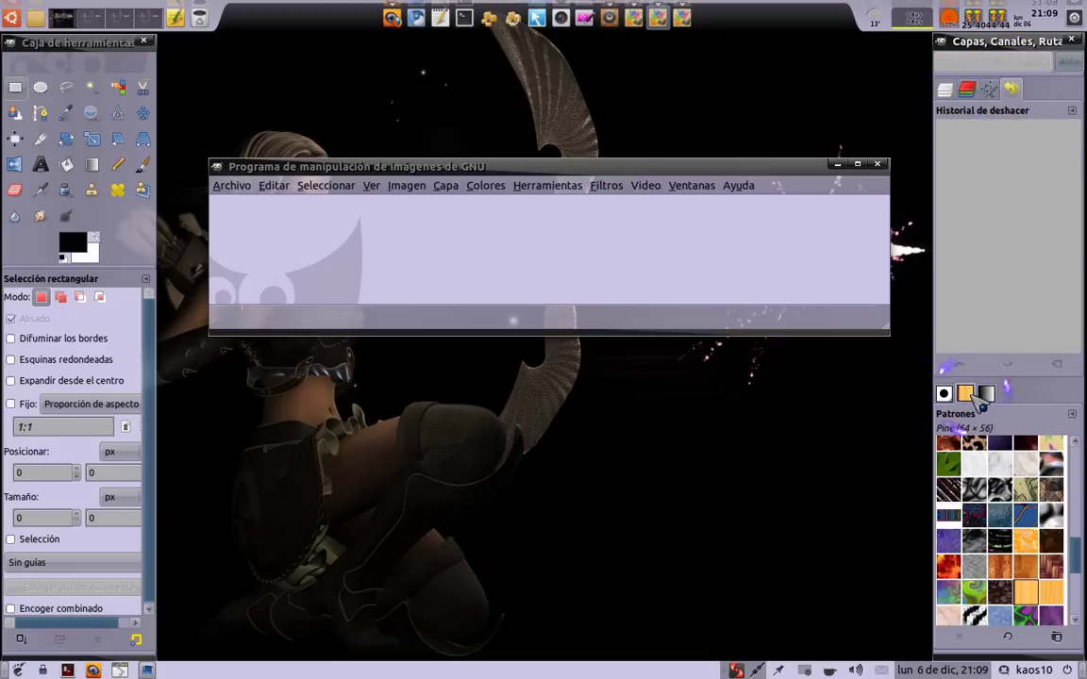
click(988, 394)
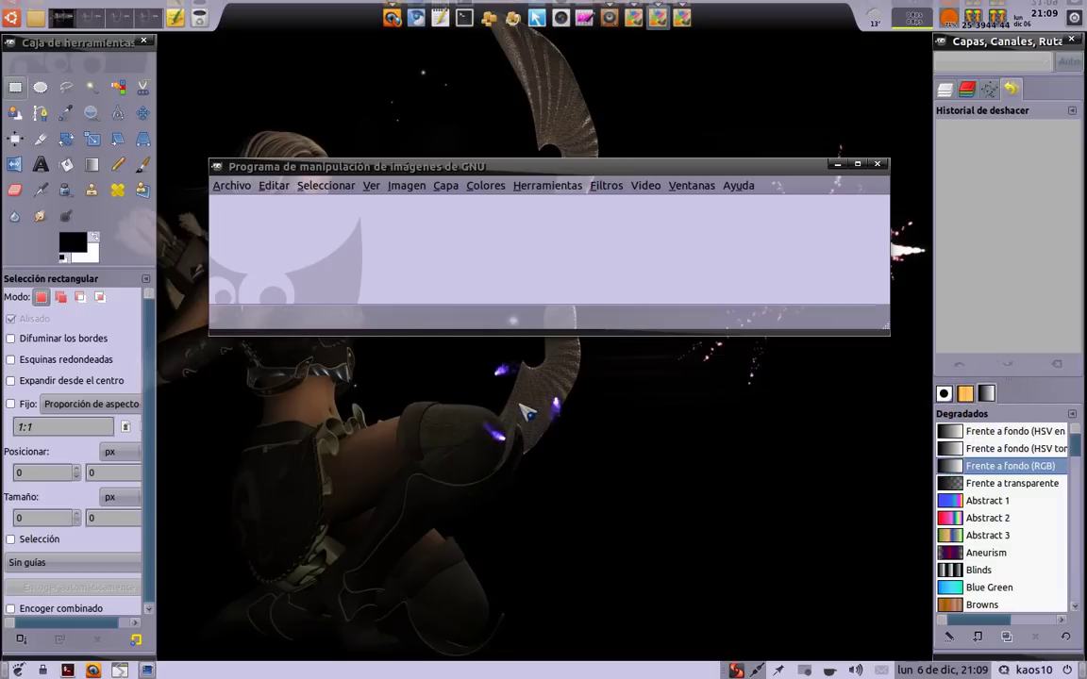
click(231, 187)
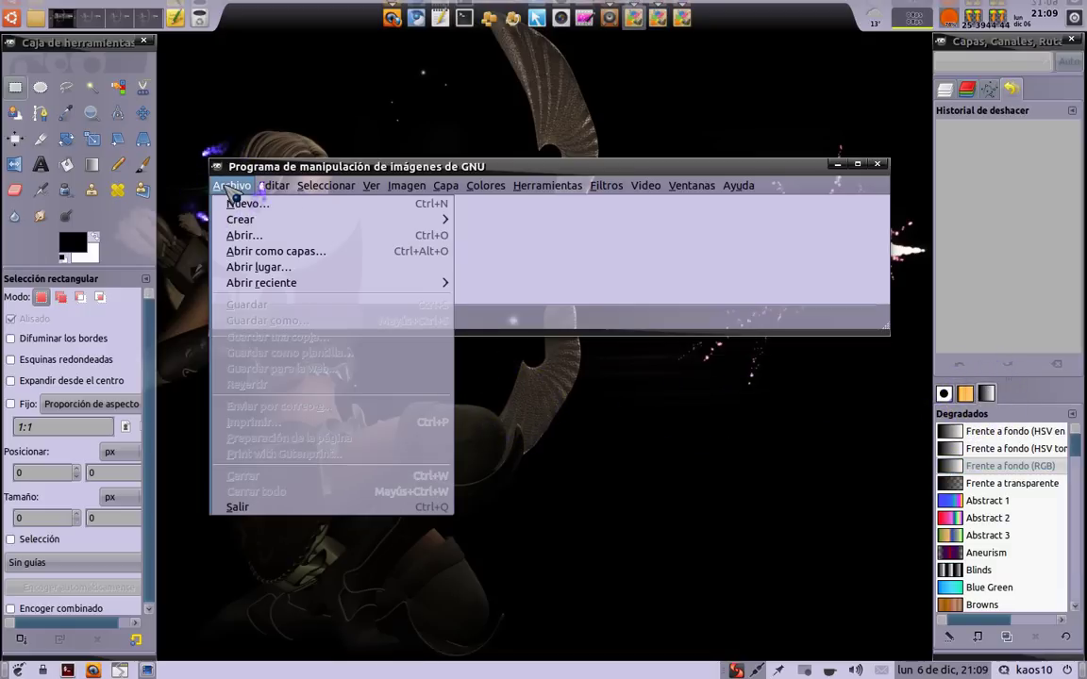
Create a new blank image at the default 640×400 size without choosing a template.
click(240, 203)
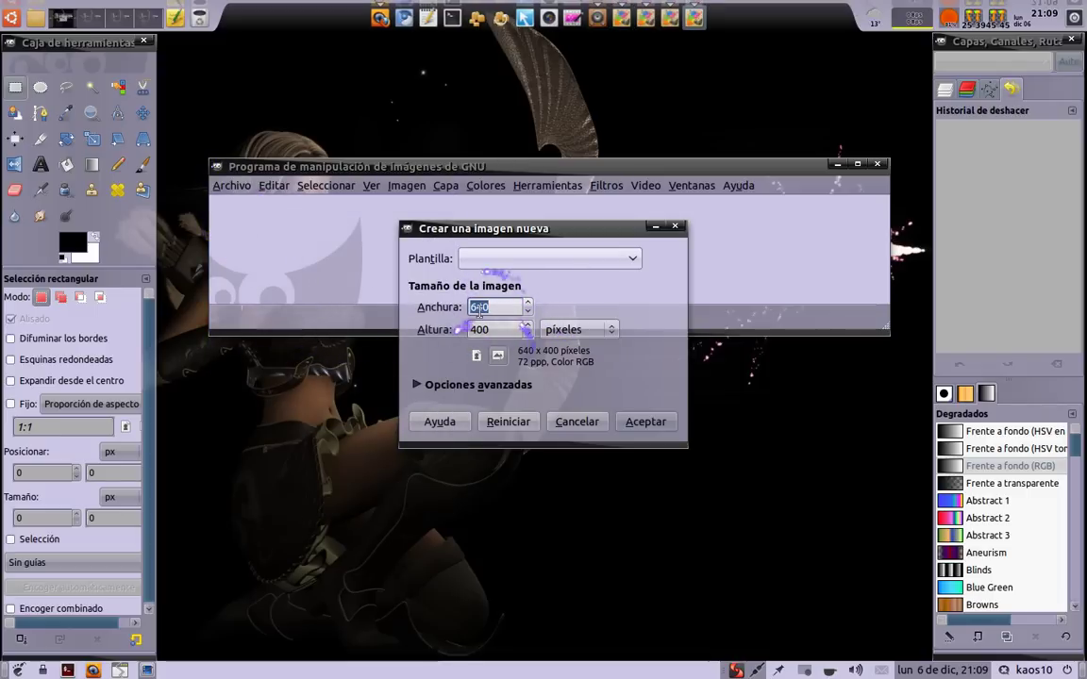
click(632, 257)
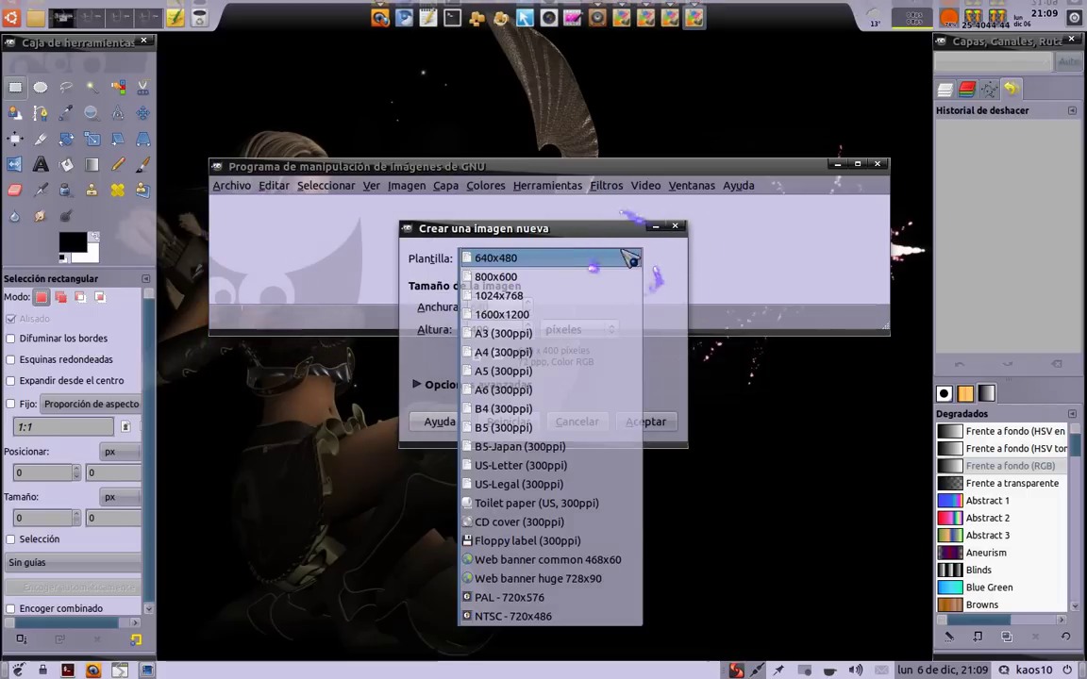
click(688, 315)
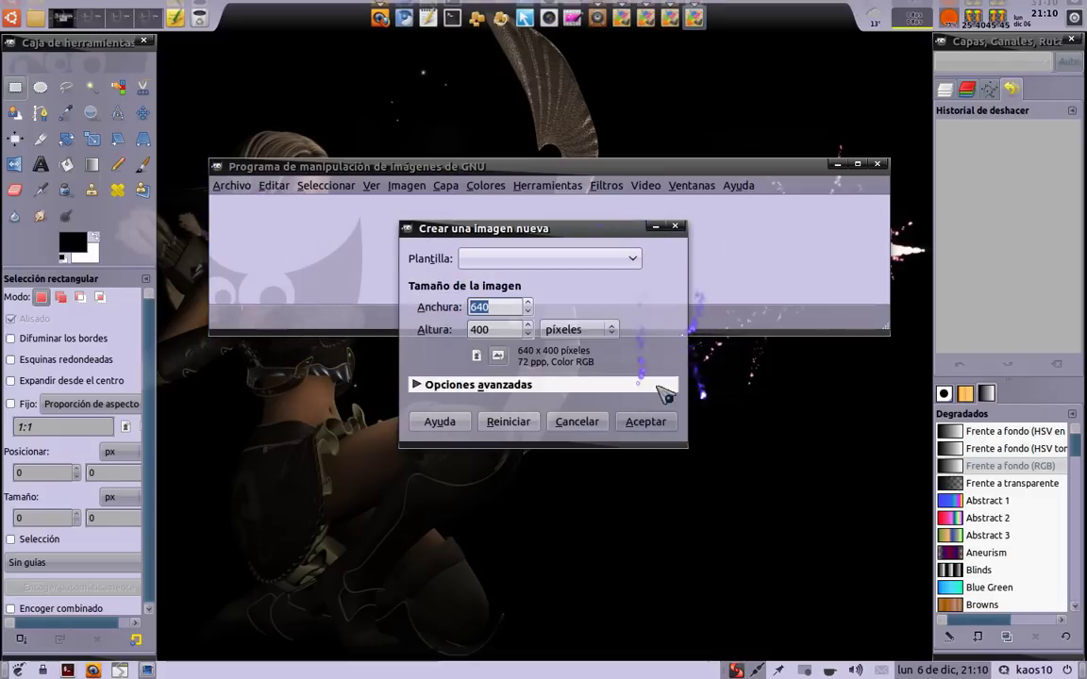
click(646, 422)
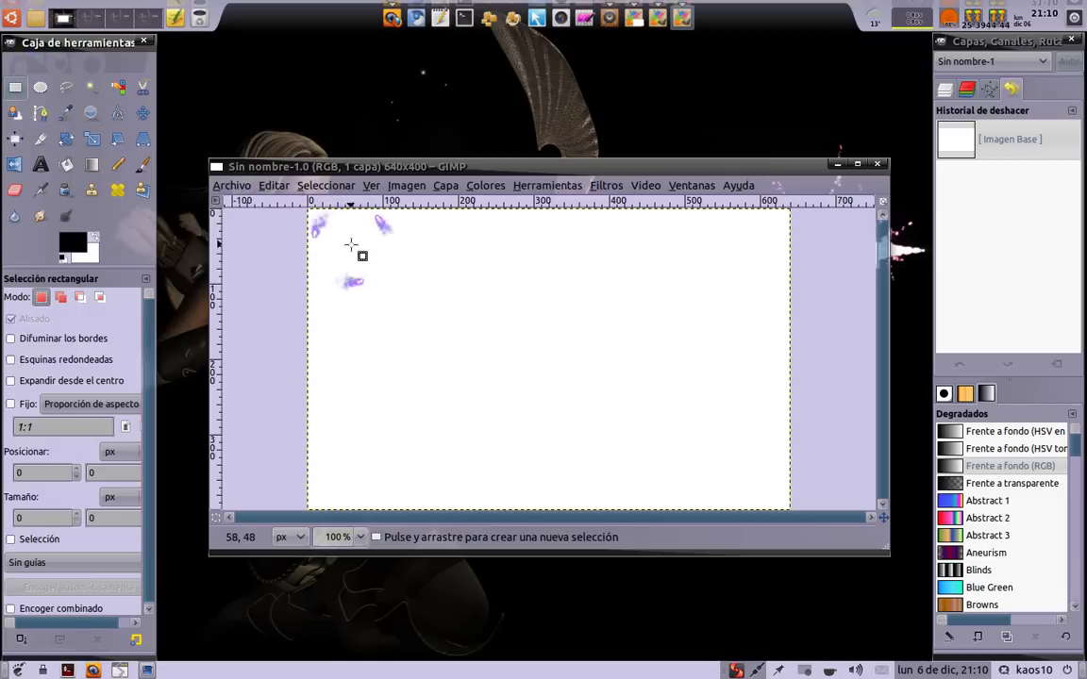
Drag and adjust a 523×298 rectangular selection starting at 48,48 on the canvas.
drag(351, 245, 738, 470)
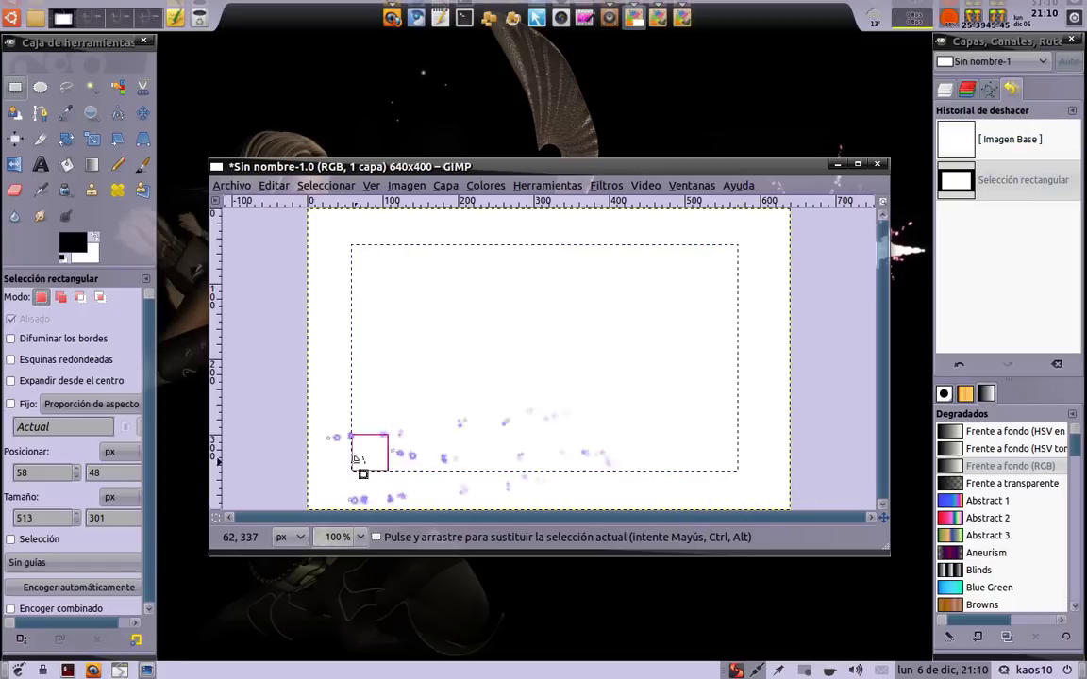
drag(382, 450, 367, 461)
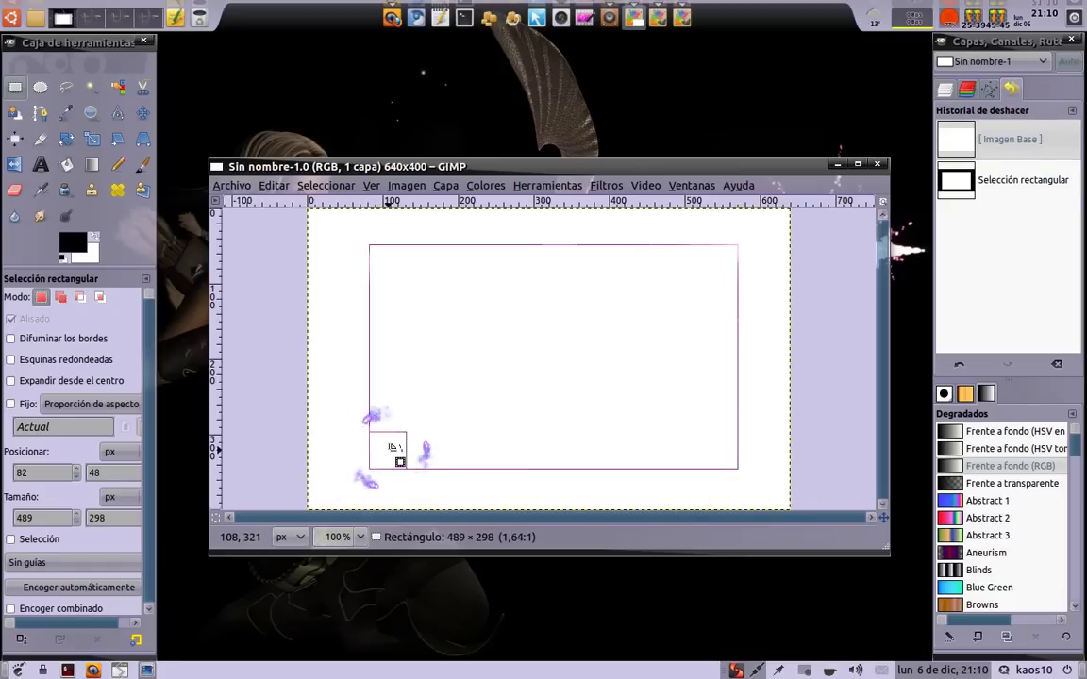
drag(366, 459, 391, 449)
drag(413, 329, 377, 348)
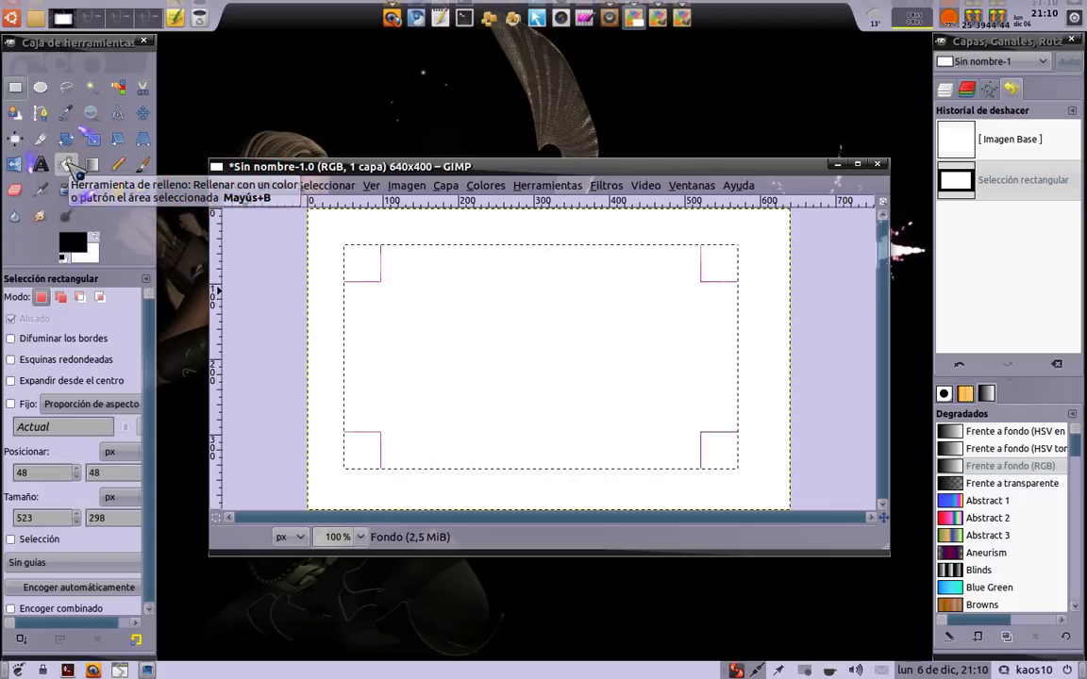
Bucket-fill the rectangular selection with purple 870ebf as the foreground colour.
click(68, 166)
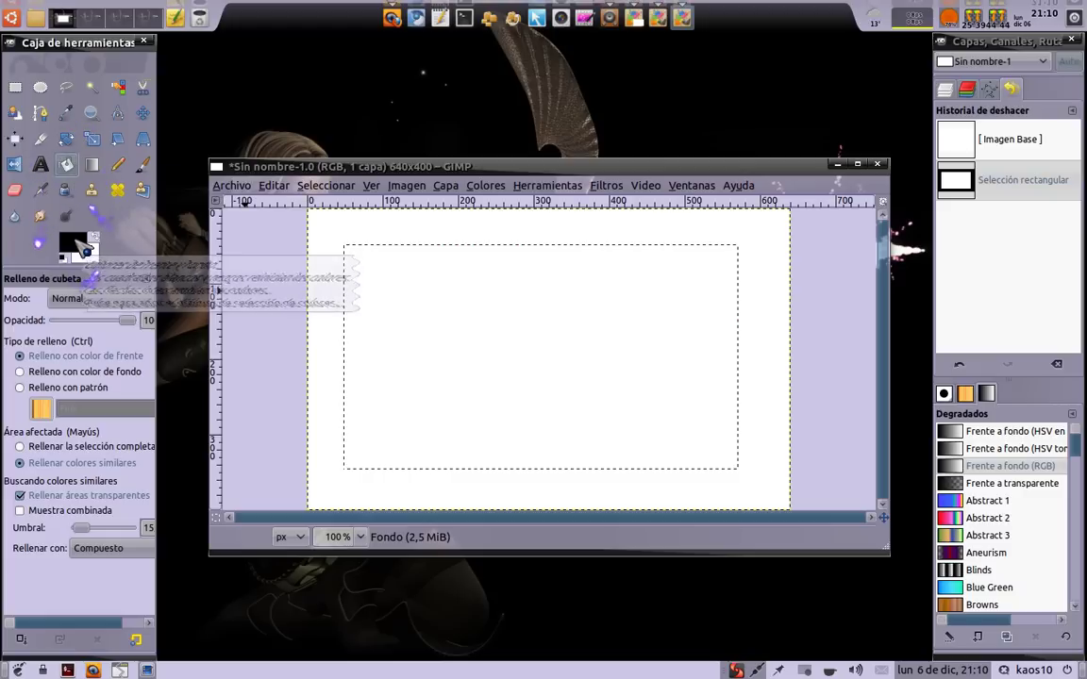
click(75, 242)
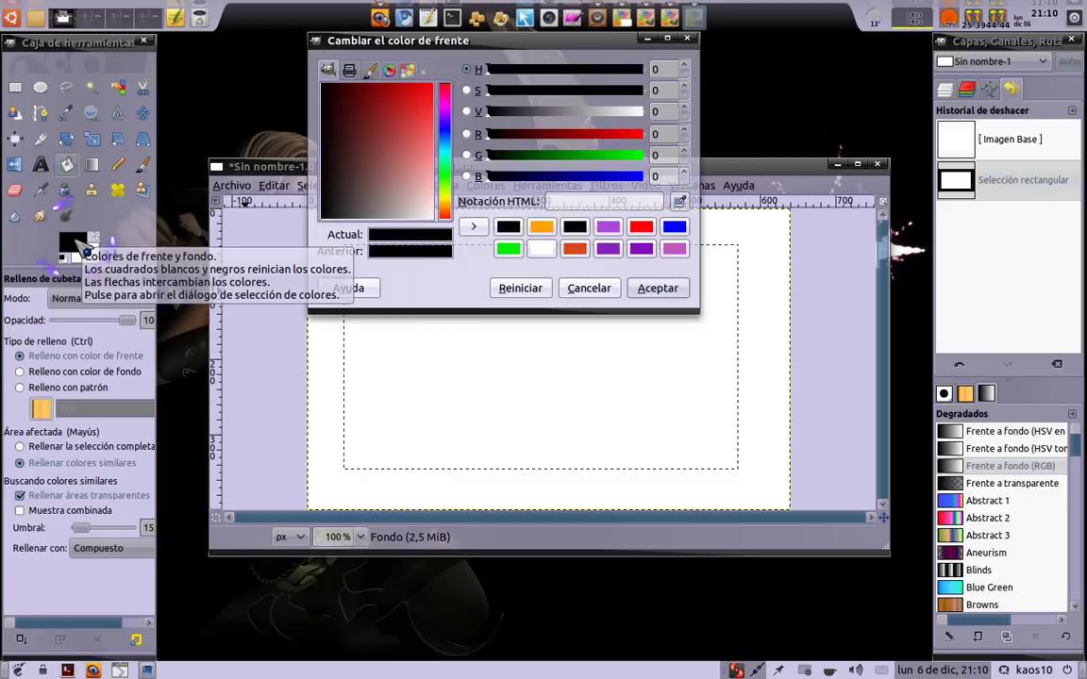
click(640, 249)
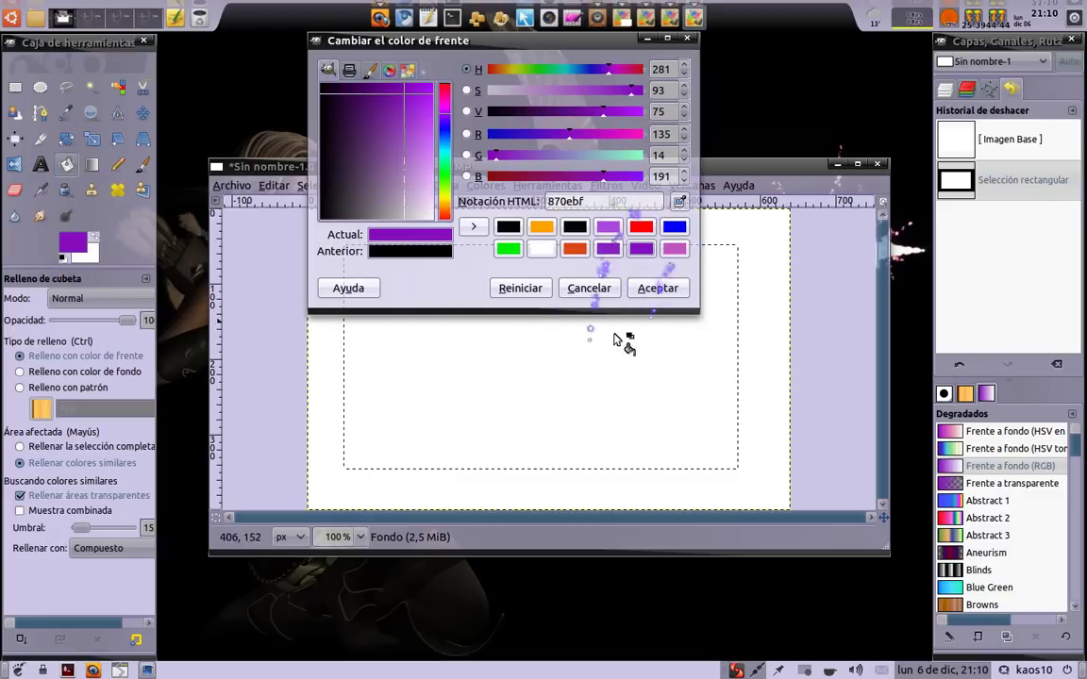
click(656, 289)
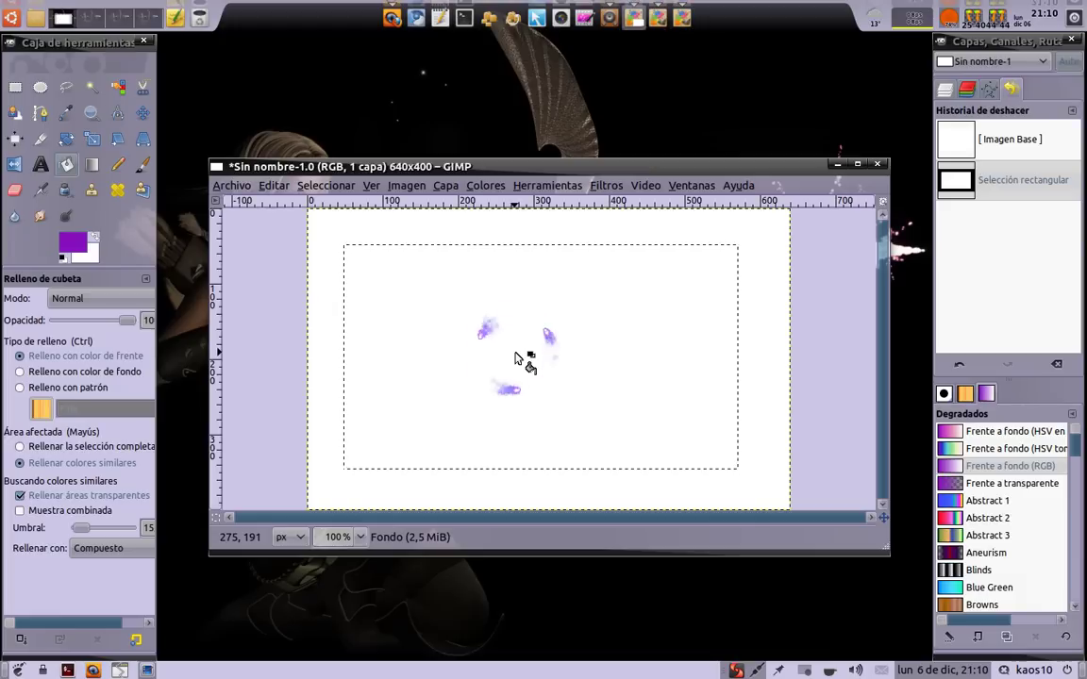
click(517, 358)
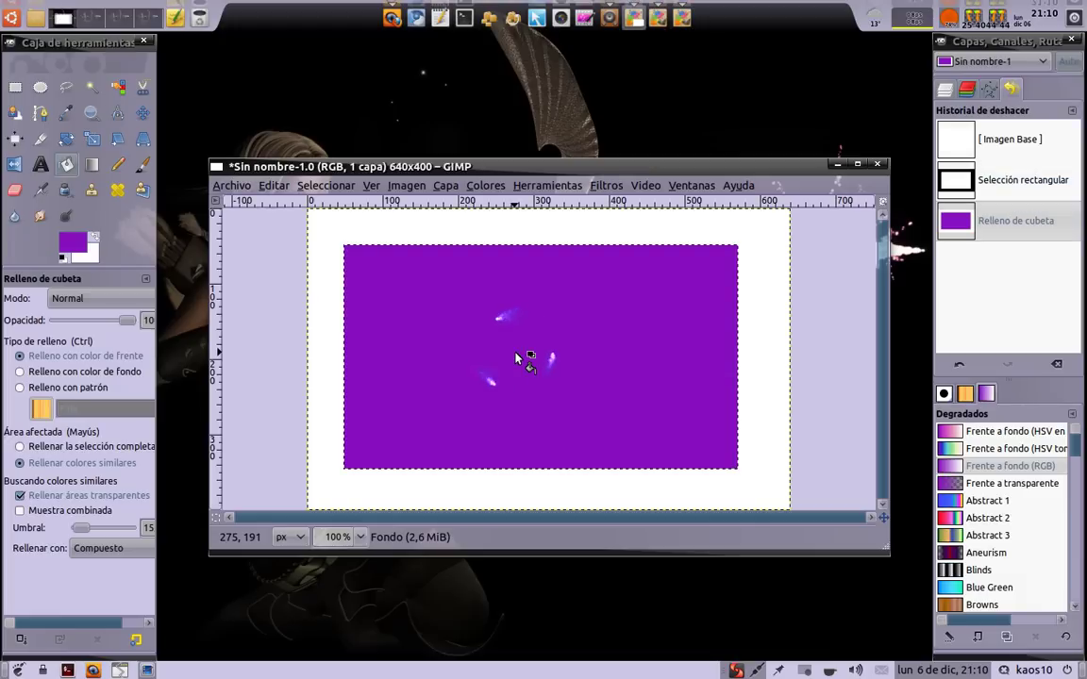
Draw a 511×281 elliptical selection at 54,58 inside the purple rectangle.
click(40, 88)
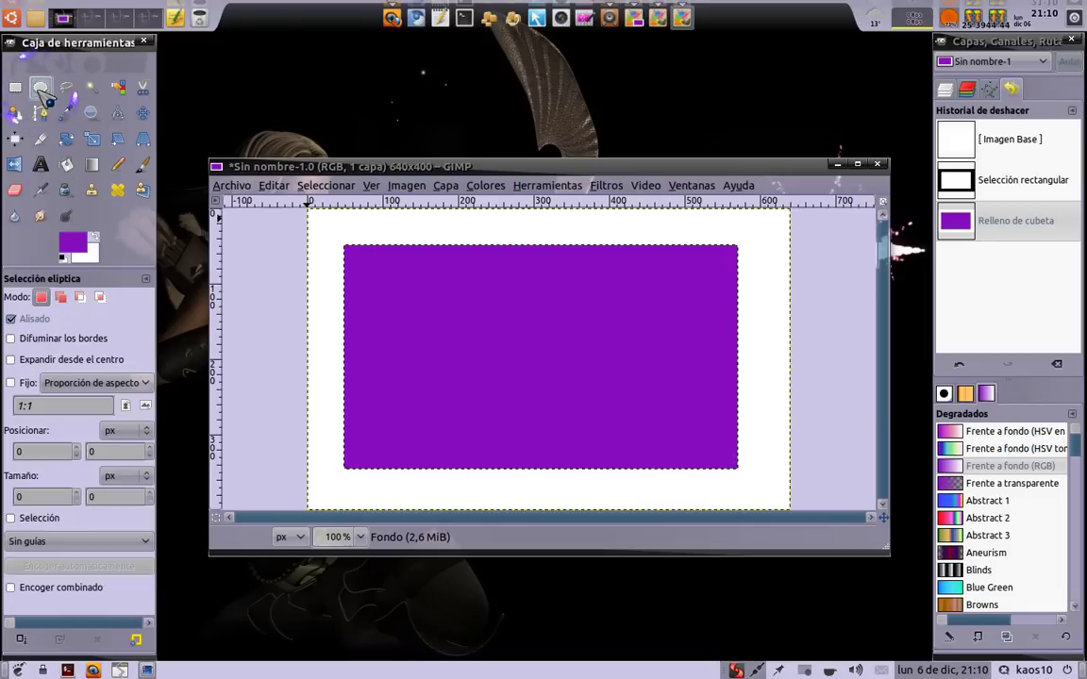
click(351, 251)
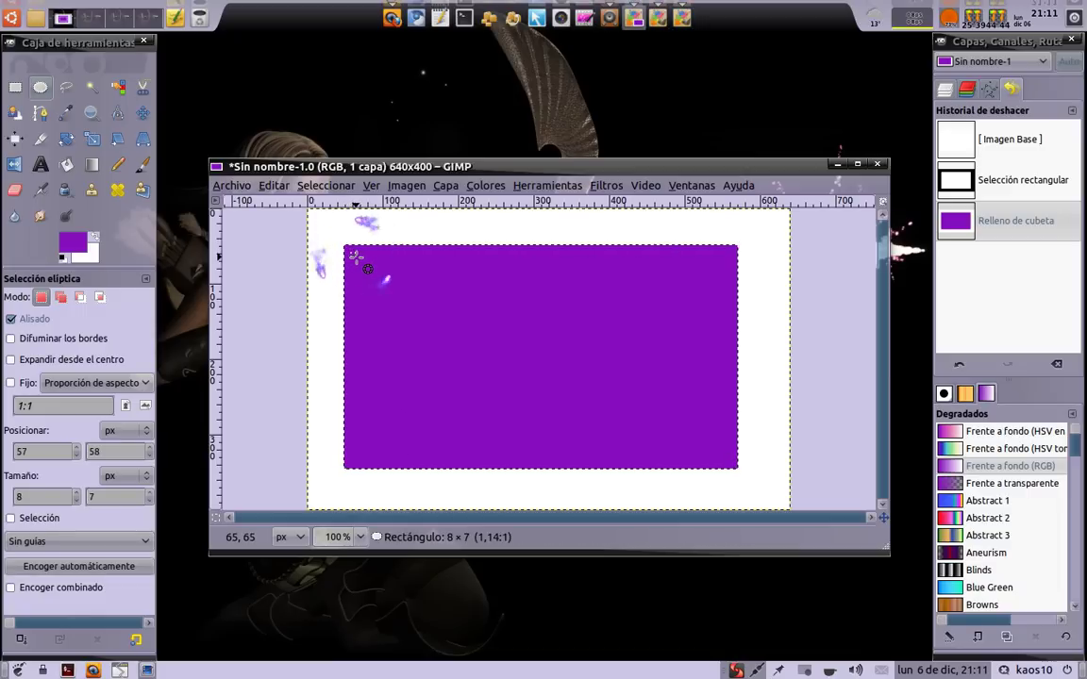
mouse_move(388, 280)
mouse_down()
mouse_move(468, 340)
mouse_move(713, 466)
mouse_up()
drag(721, 465, 732, 461)
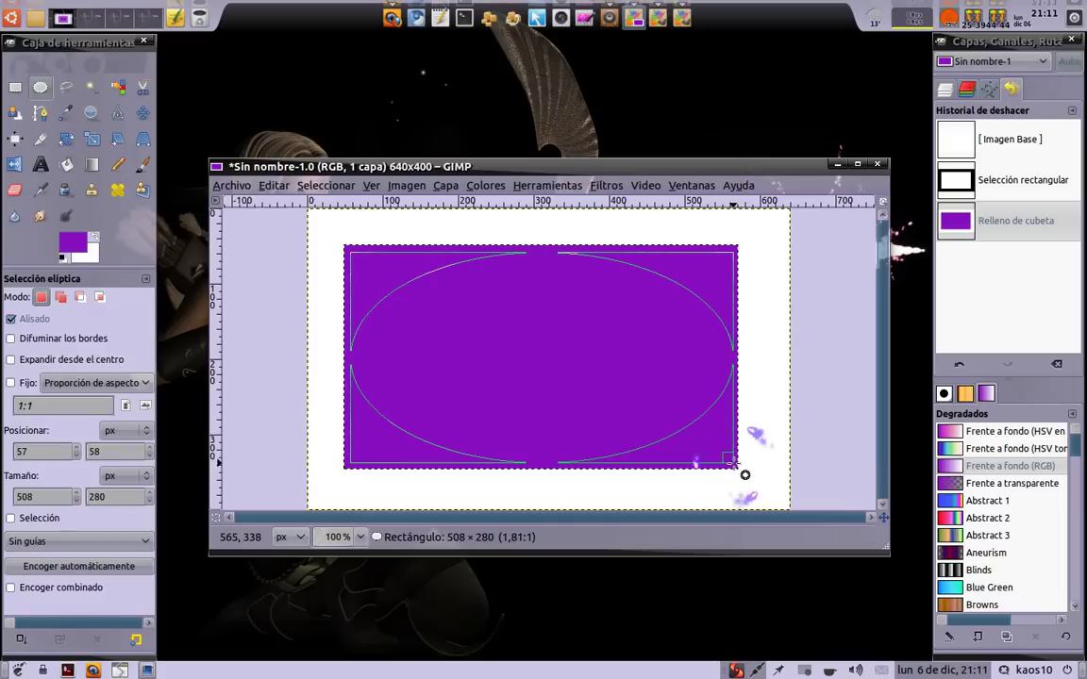
drag(744, 475, 744, 475)
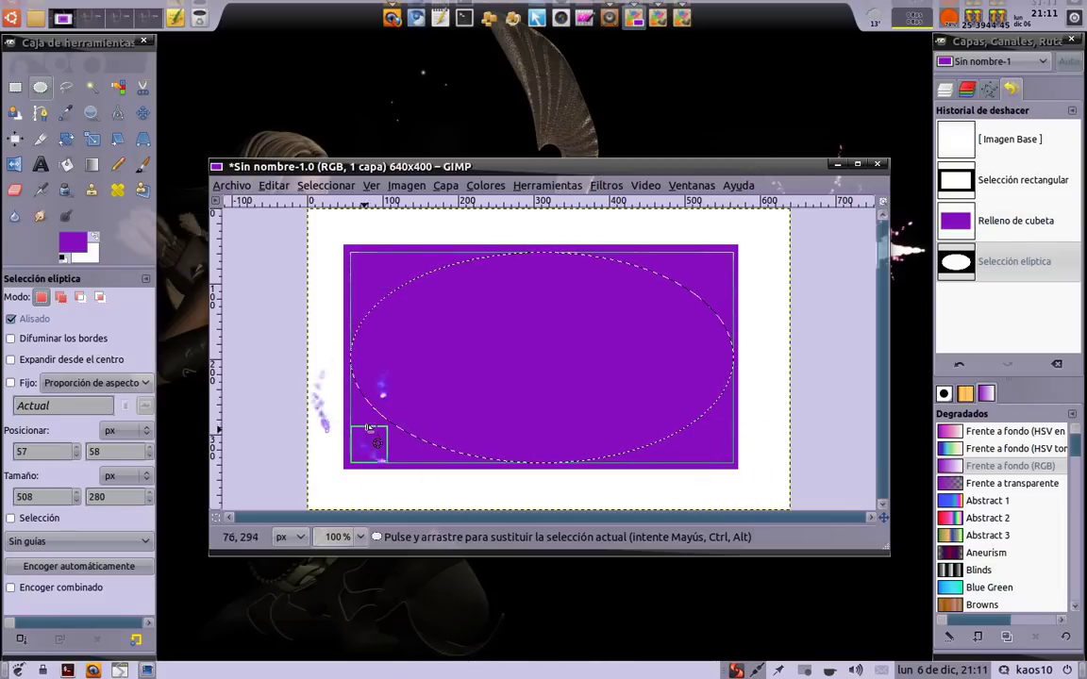
mouse_move(358, 442)
mouse_down()
mouse_move(383, 433)
mouse_move(375, 400)
mouse_move(388, 381)
mouse_move(378, 381)
mouse_up()
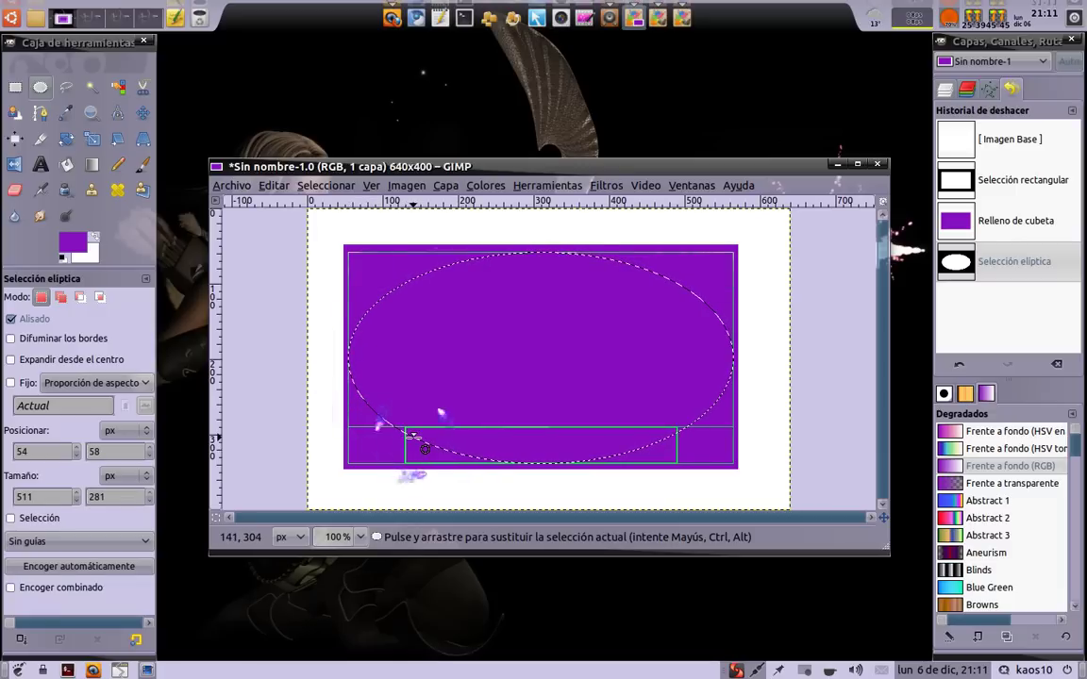
Open Trazar selección from the canvas context menu and set the line width to 2 px.
right_click(418, 442)
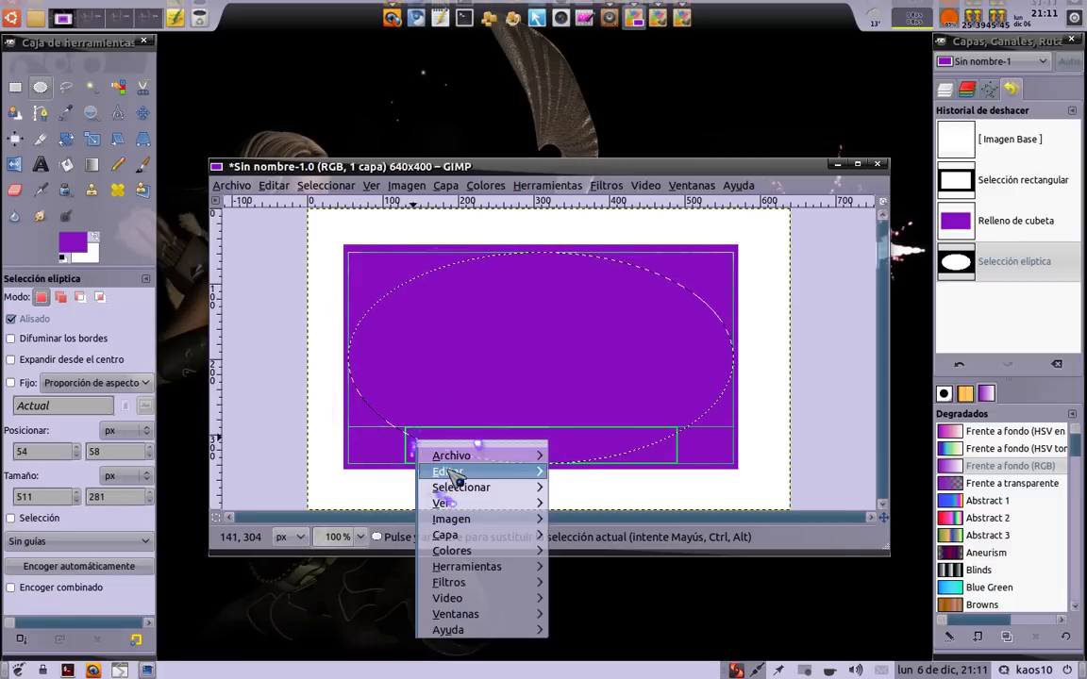
mouse_move(448, 471)
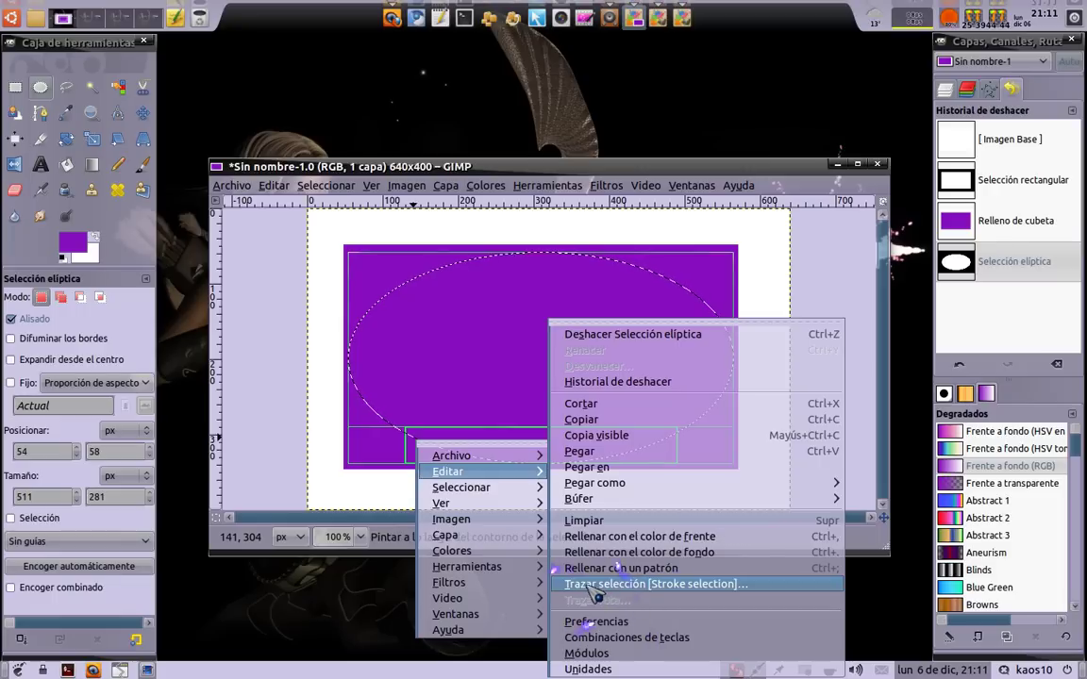
click(641, 586)
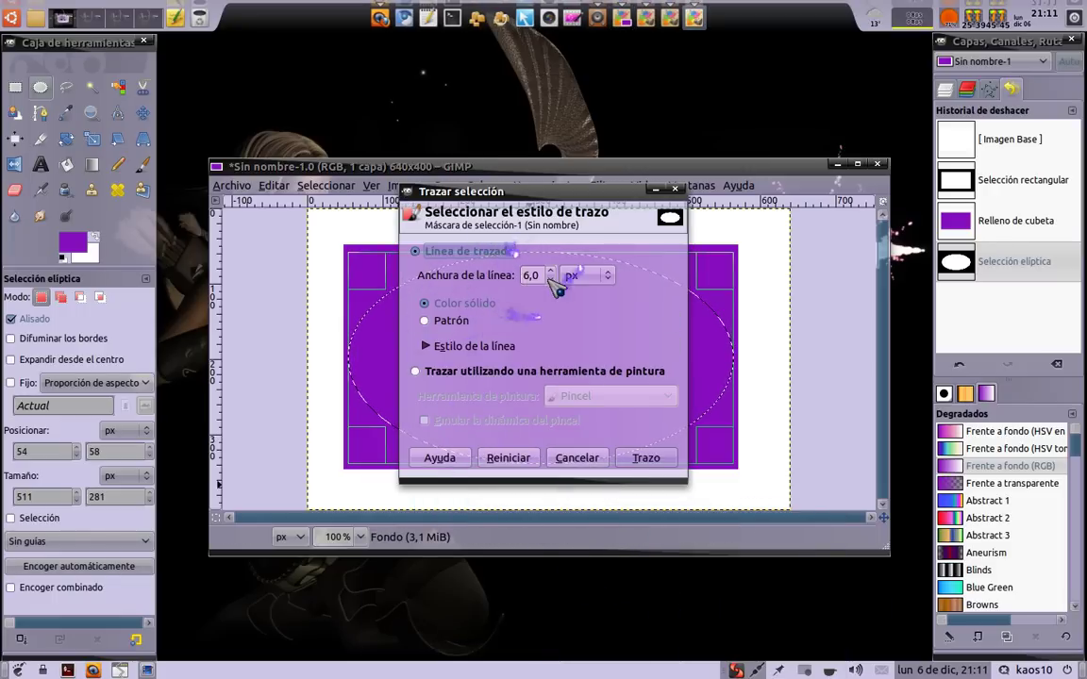
click(551, 280)
double_click(551, 279)
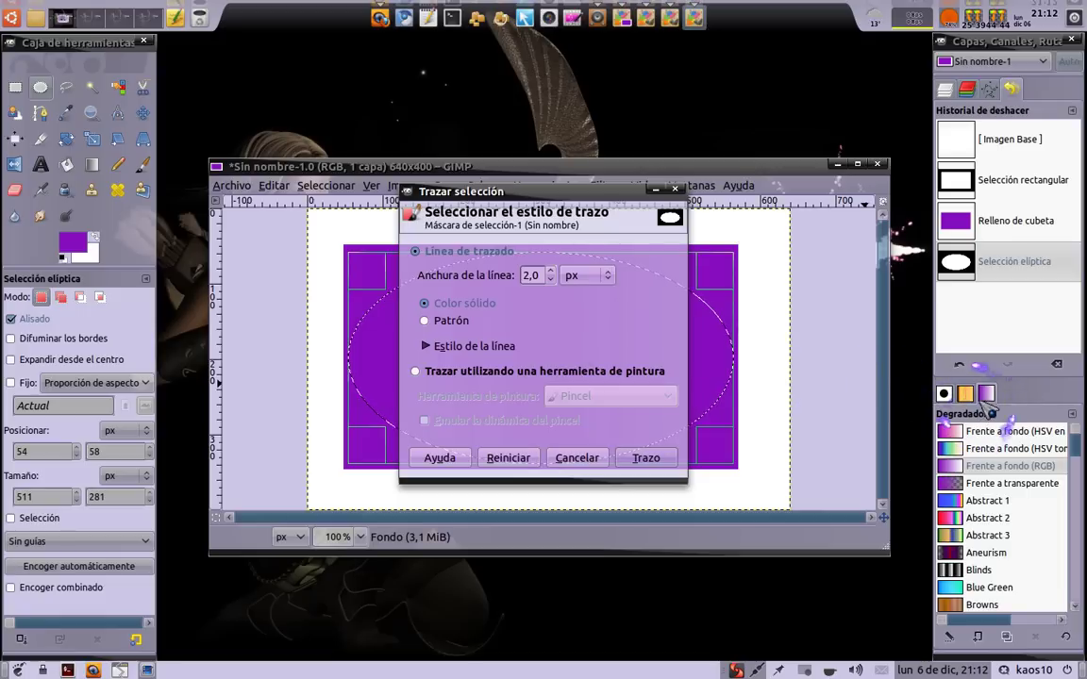
click(967, 394)
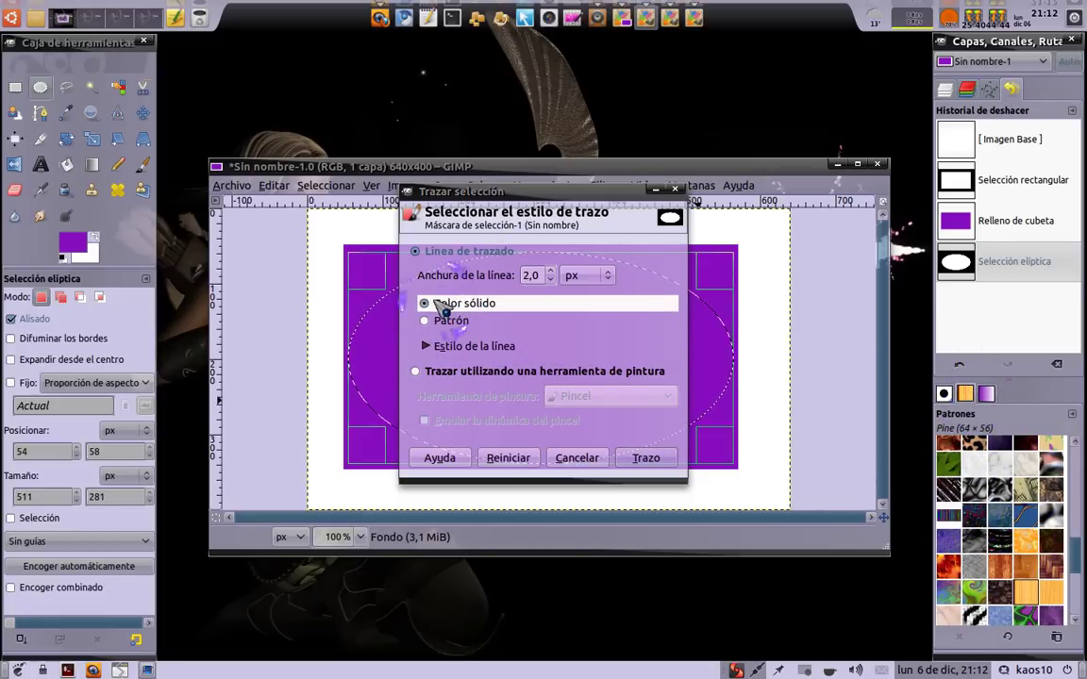
Set the foreground colour to orange.
click(73, 243)
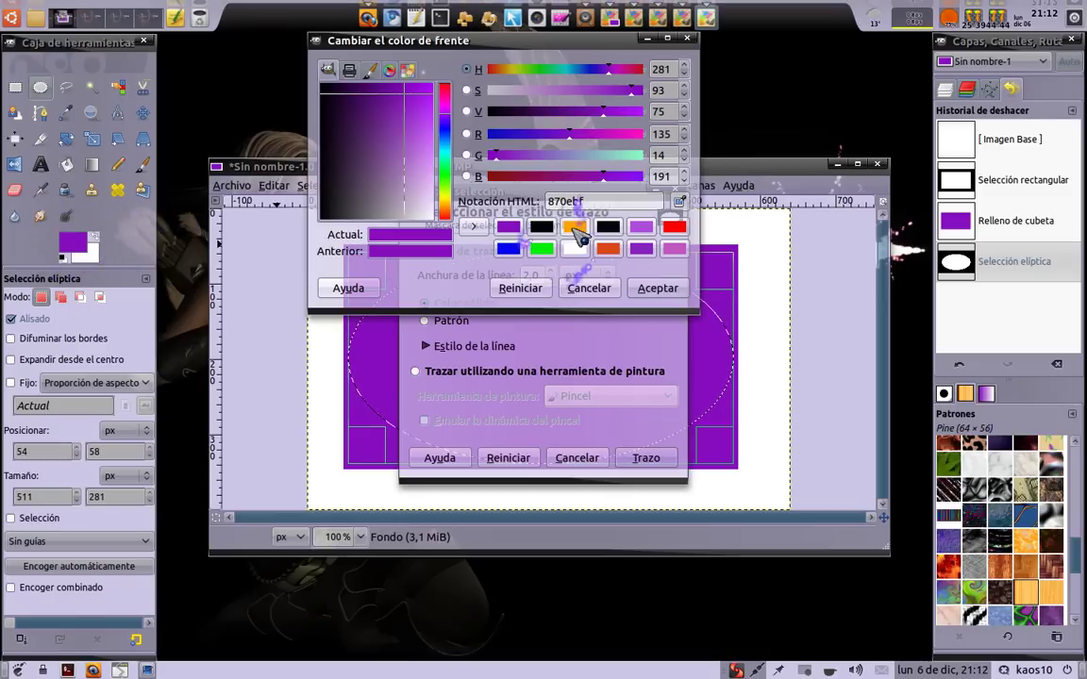
click(575, 228)
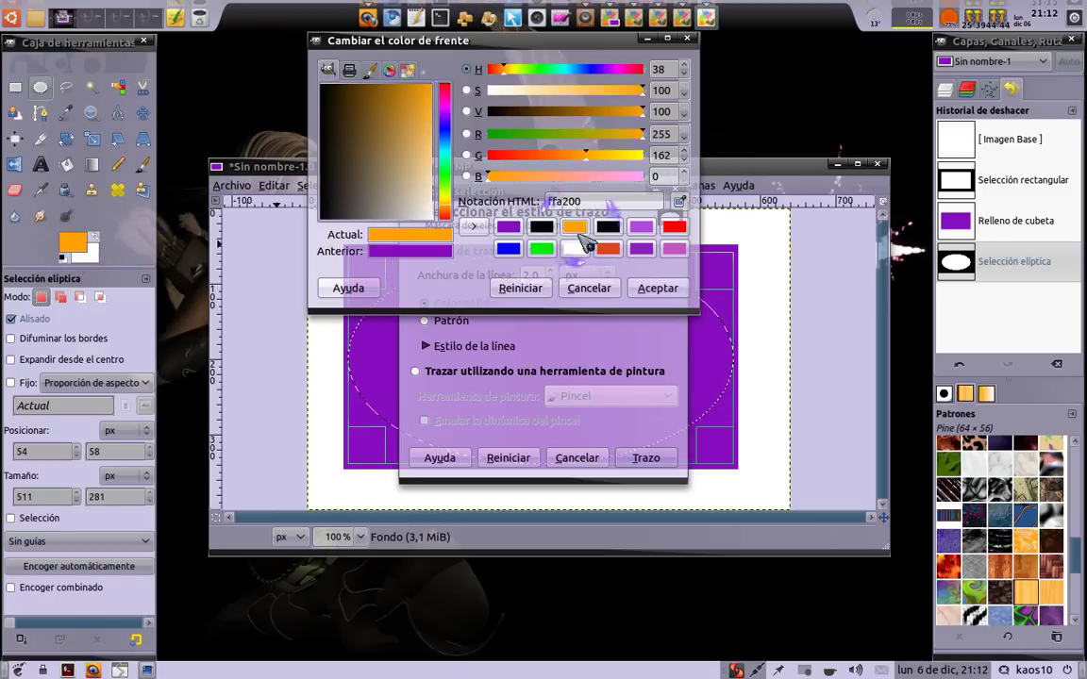
click(667, 288)
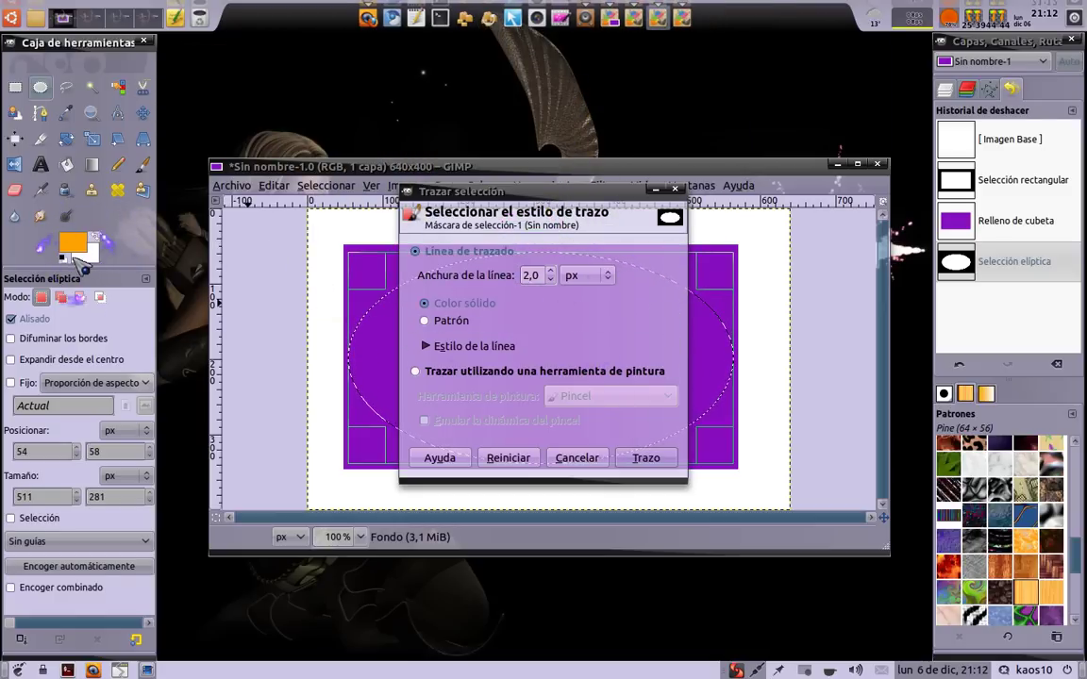
click(74, 243)
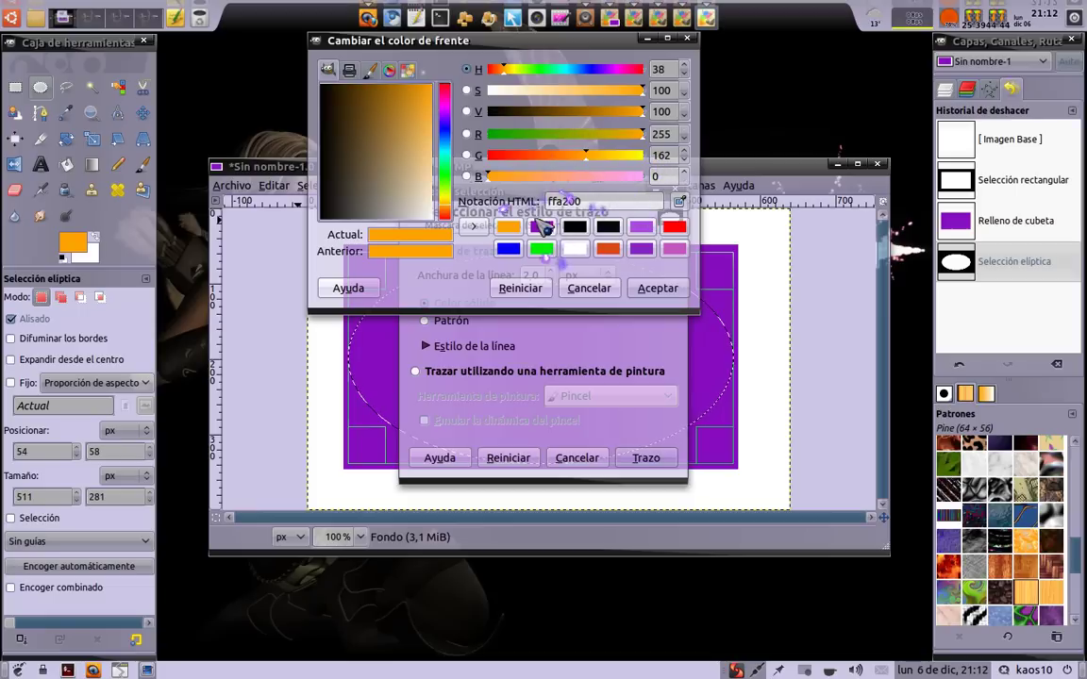
click(660, 289)
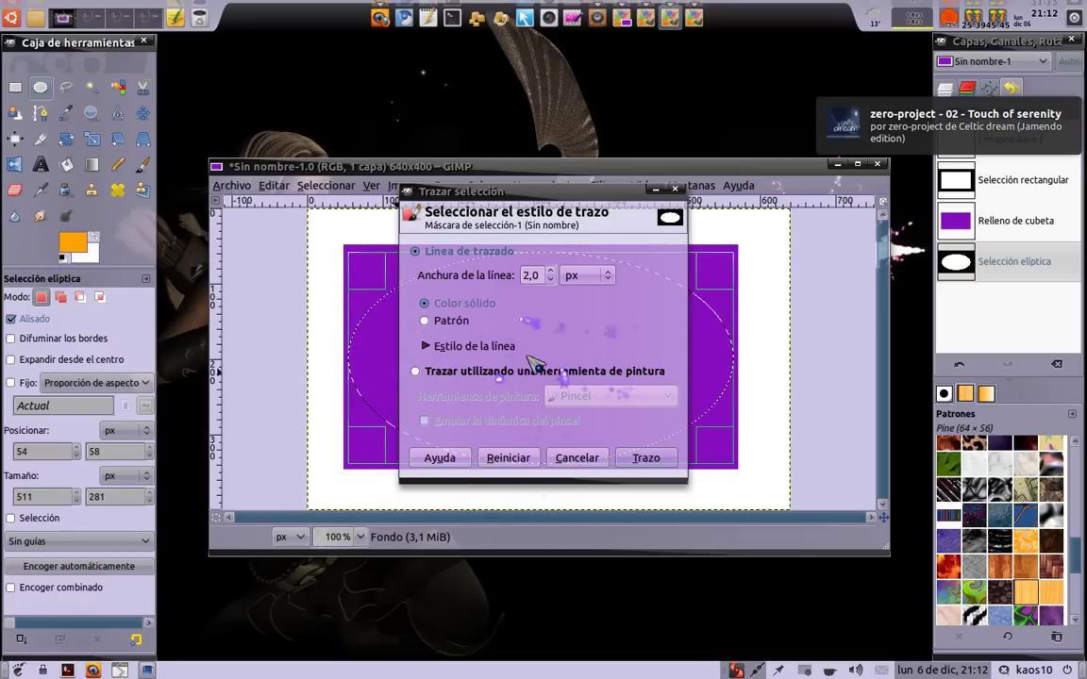
Stroke the ellipse selection with a 2 px solid orange line.
click(426, 347)
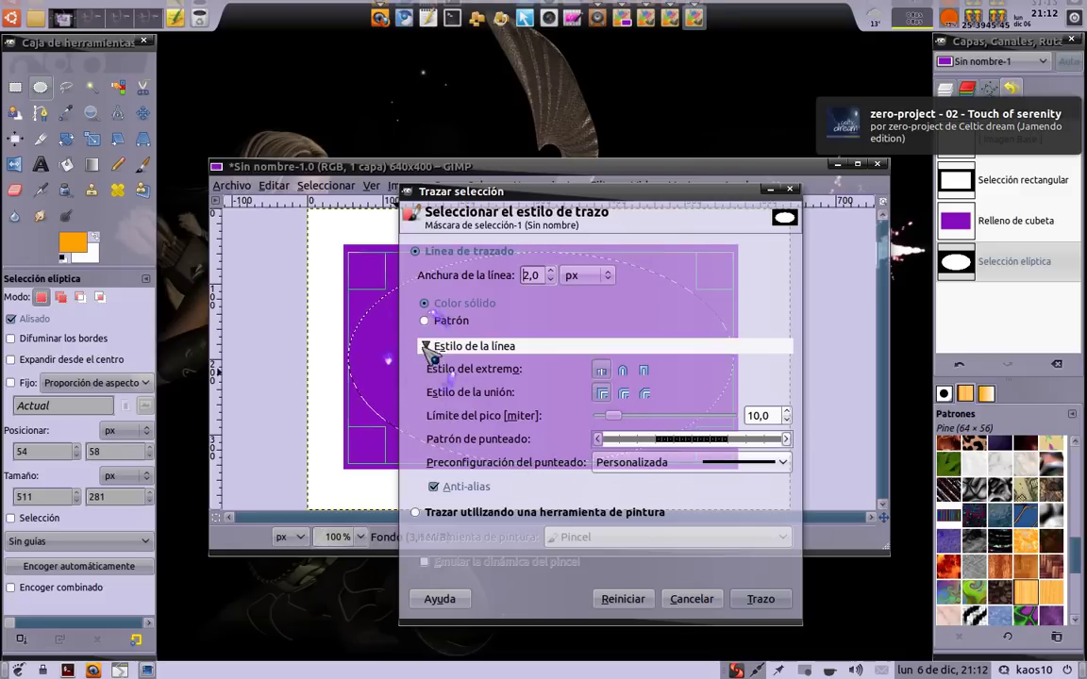
click(425, 346)
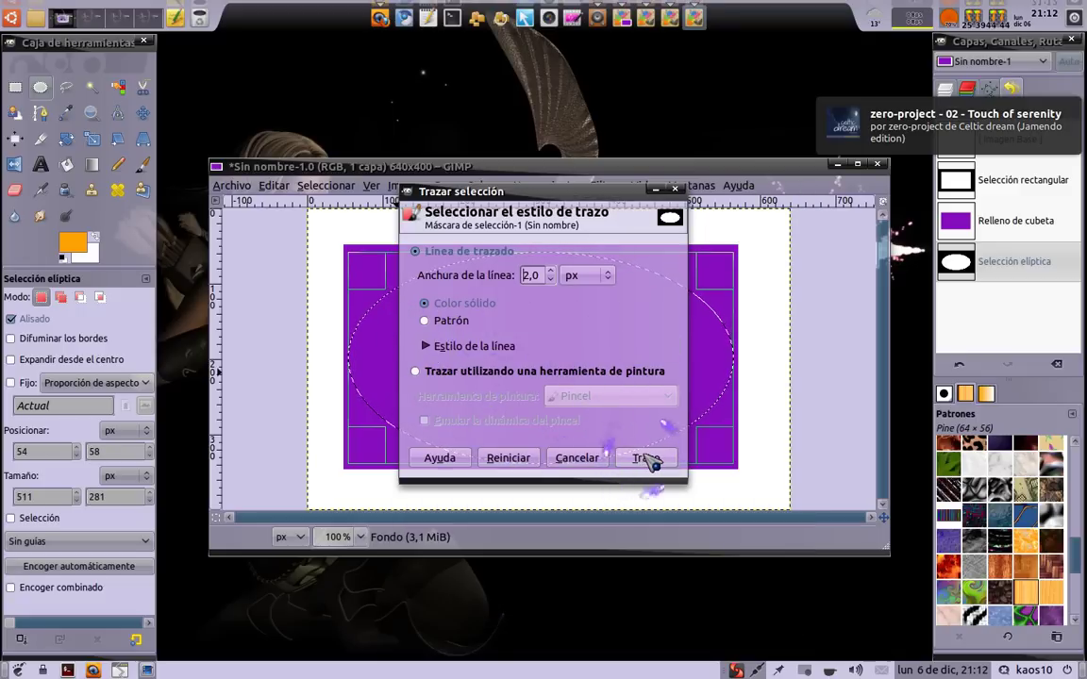
click(647, 458)
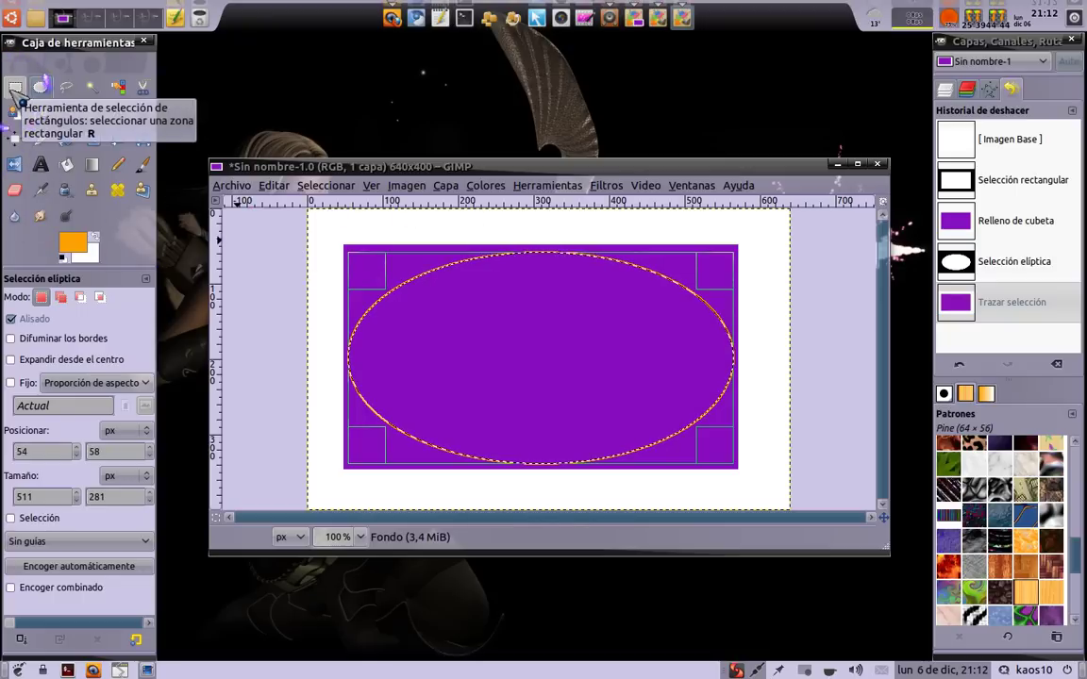
Deselect the ellipse by clicking the canvas with Rectangle Select.
click(15, 91)
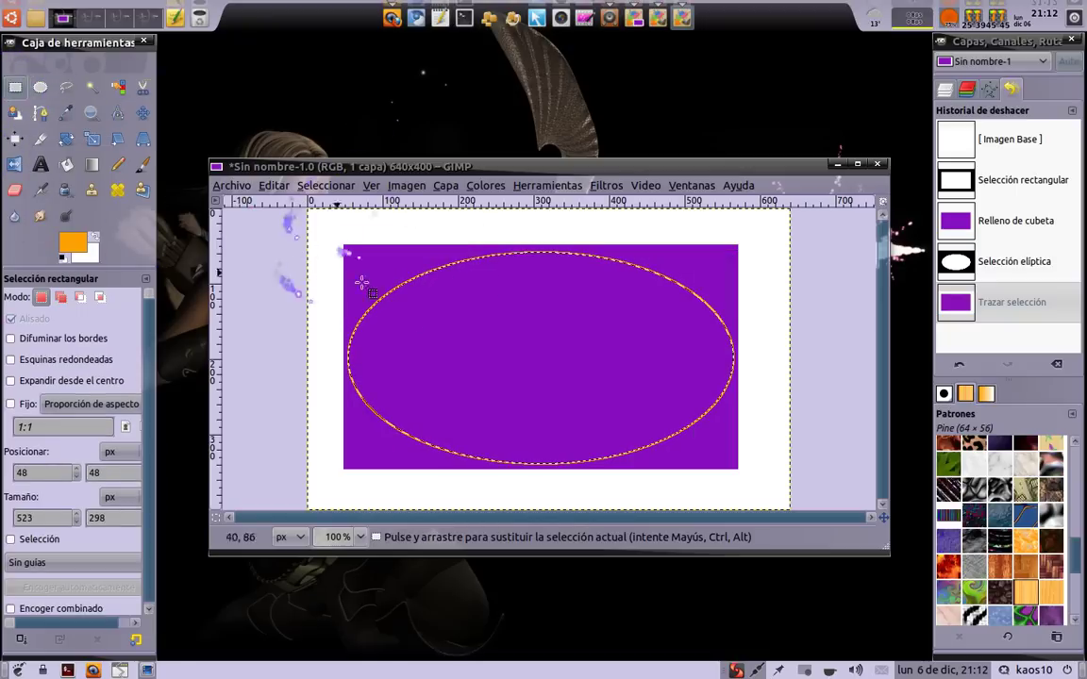
click(348, 237)
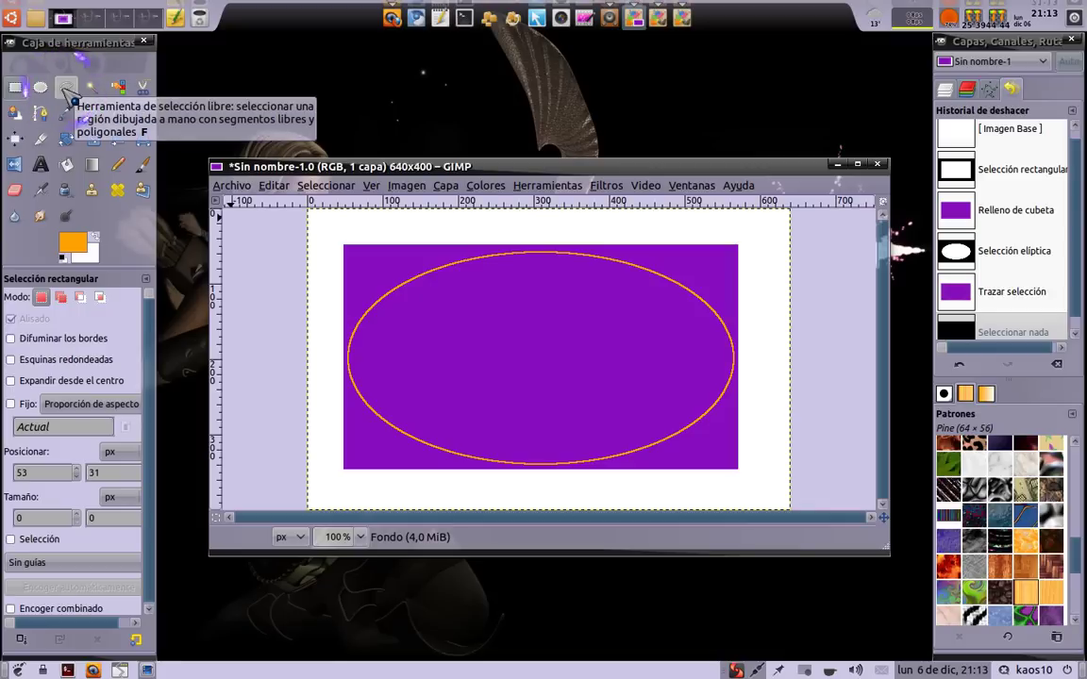
click(64, 89)
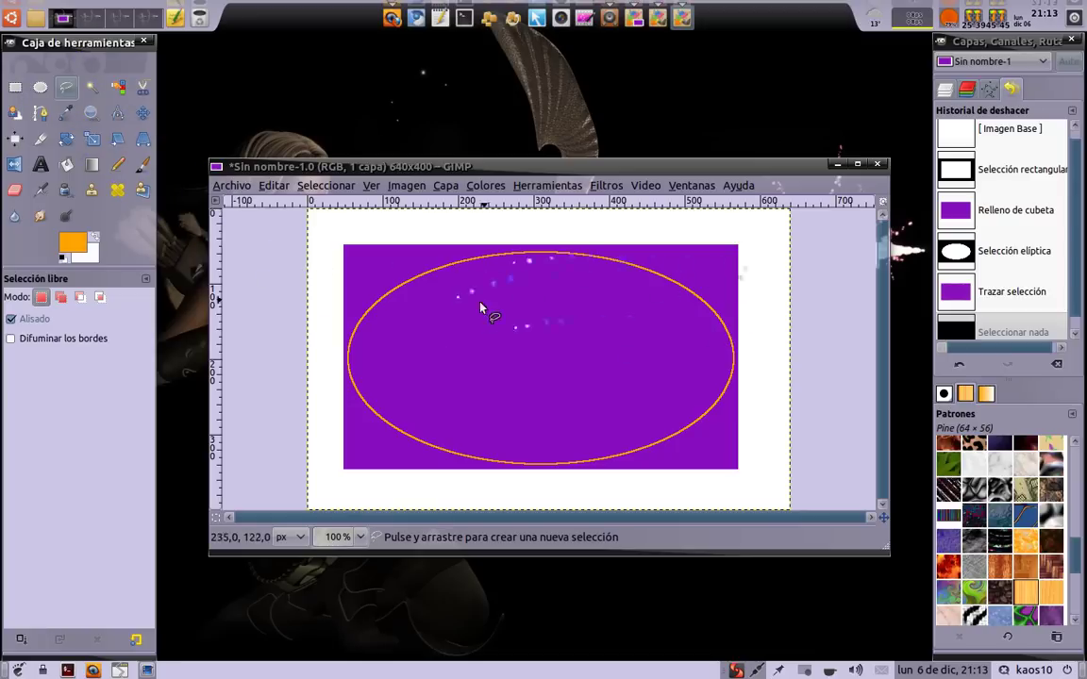
click(422, 315)
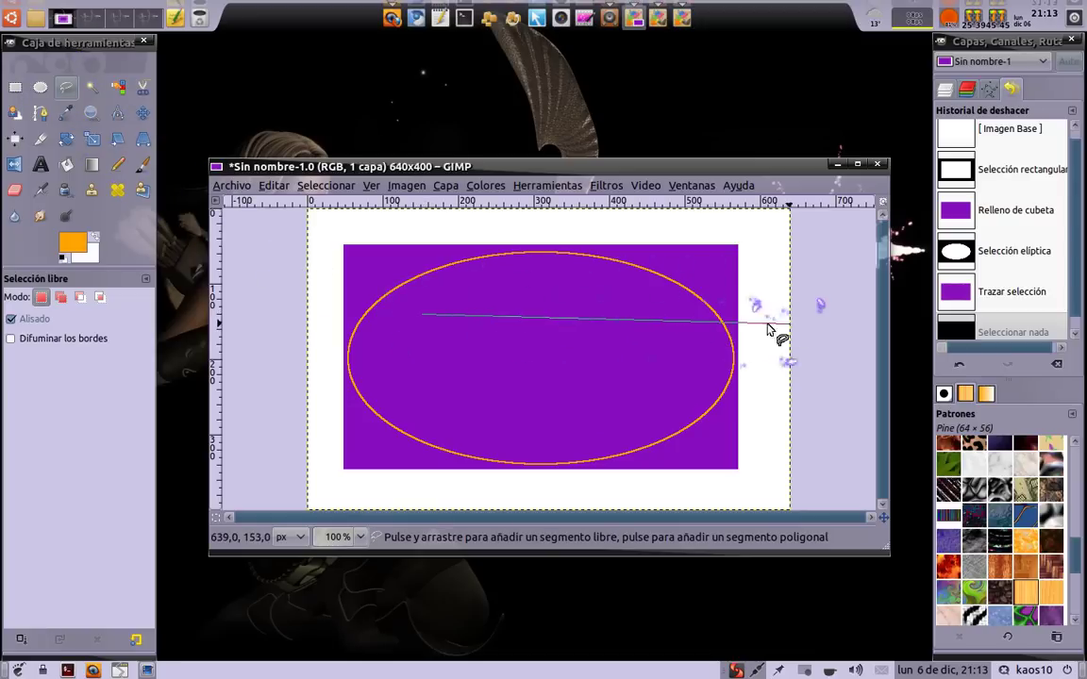
click(646, 297)
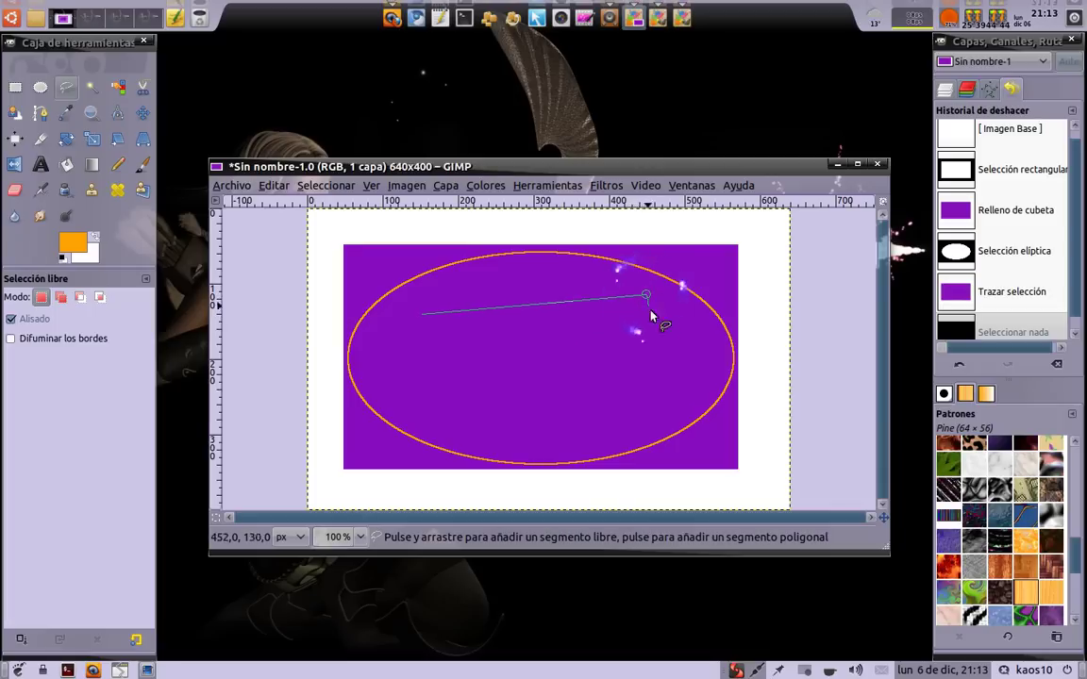
click(688, 375)
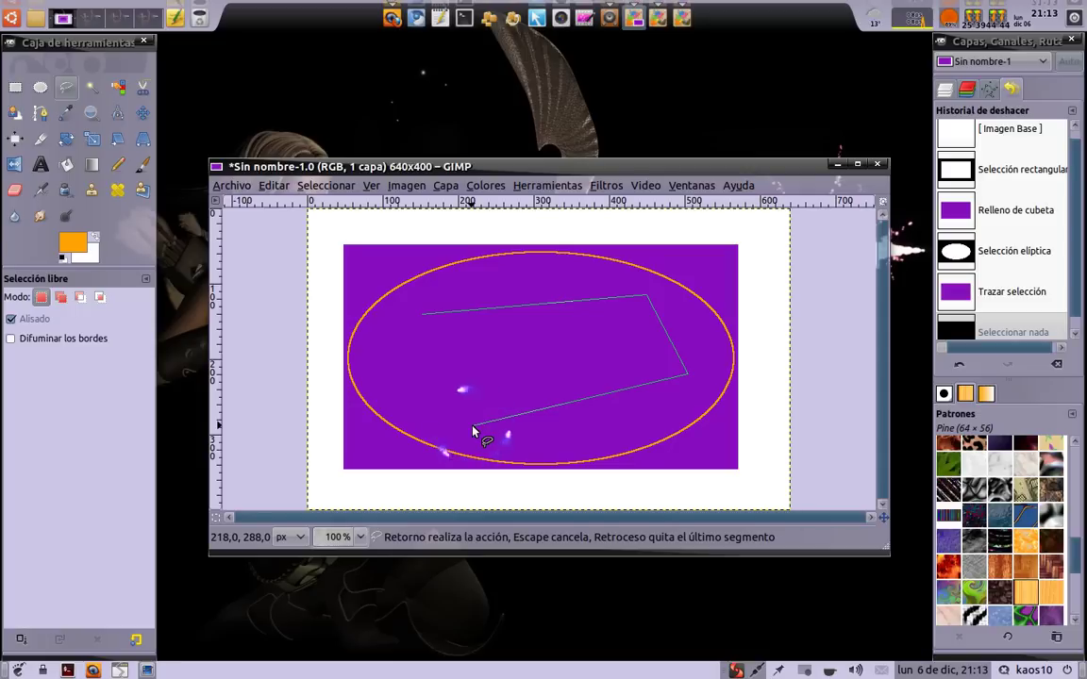
click(474, 427)
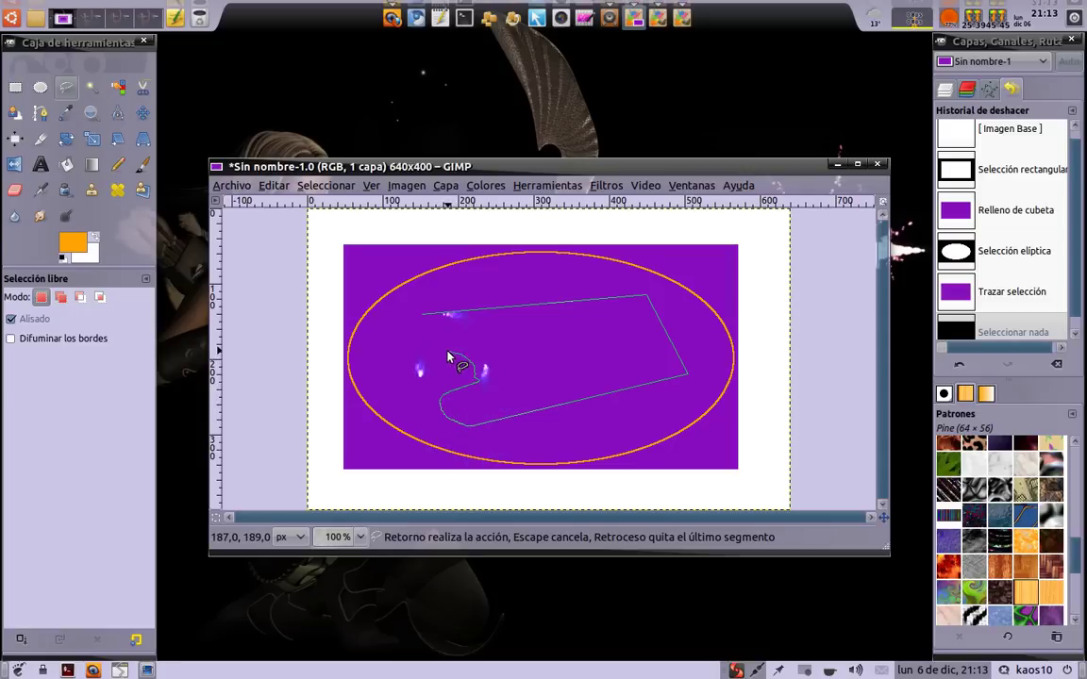
drag(428, 351, 418, 349)
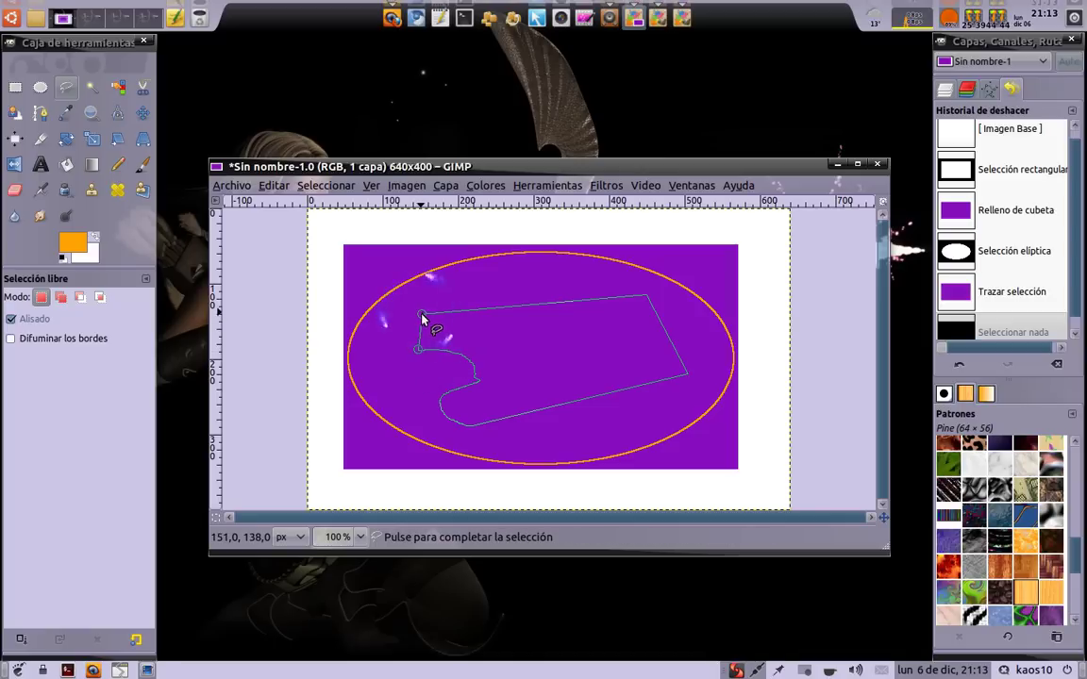
click(422, 316)
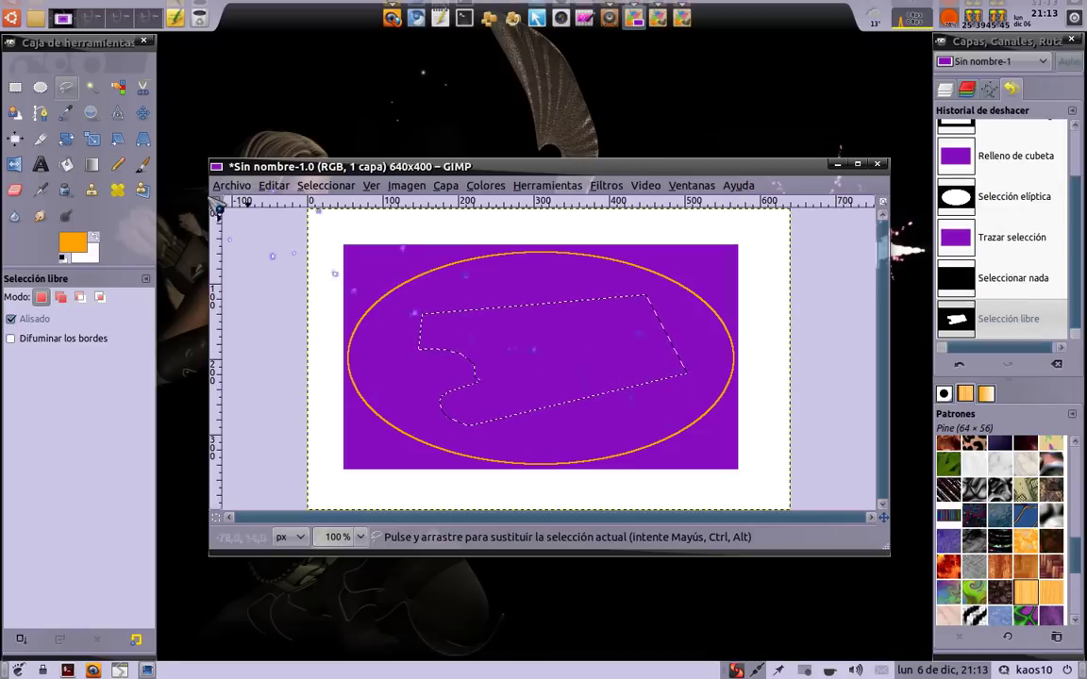
click(15, 86)
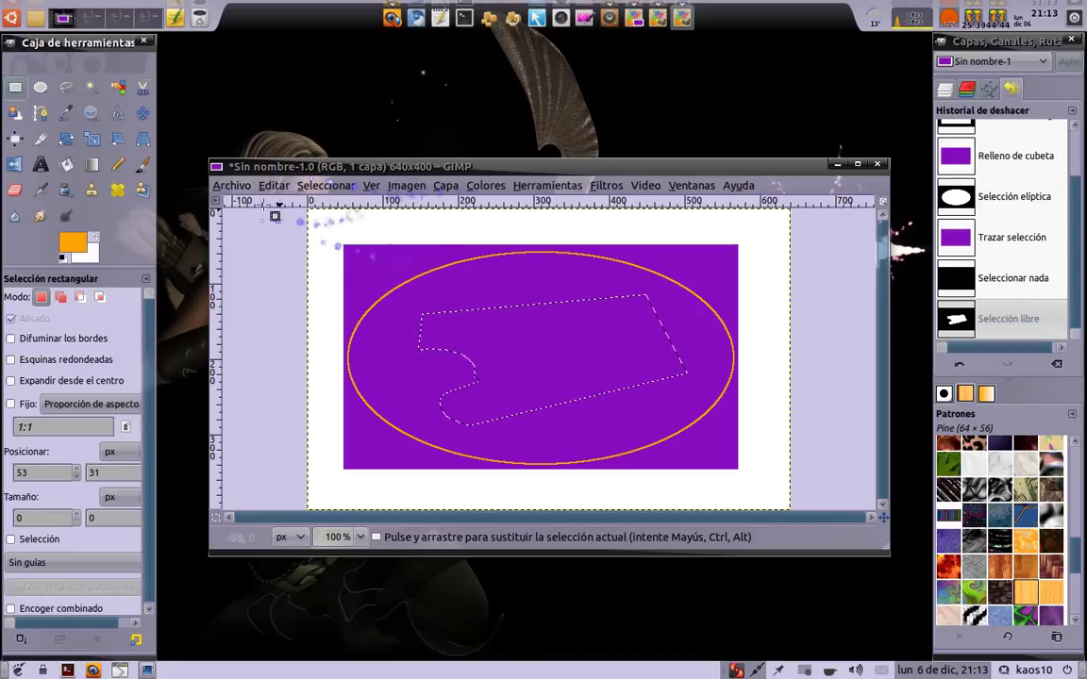
click(386, 225)
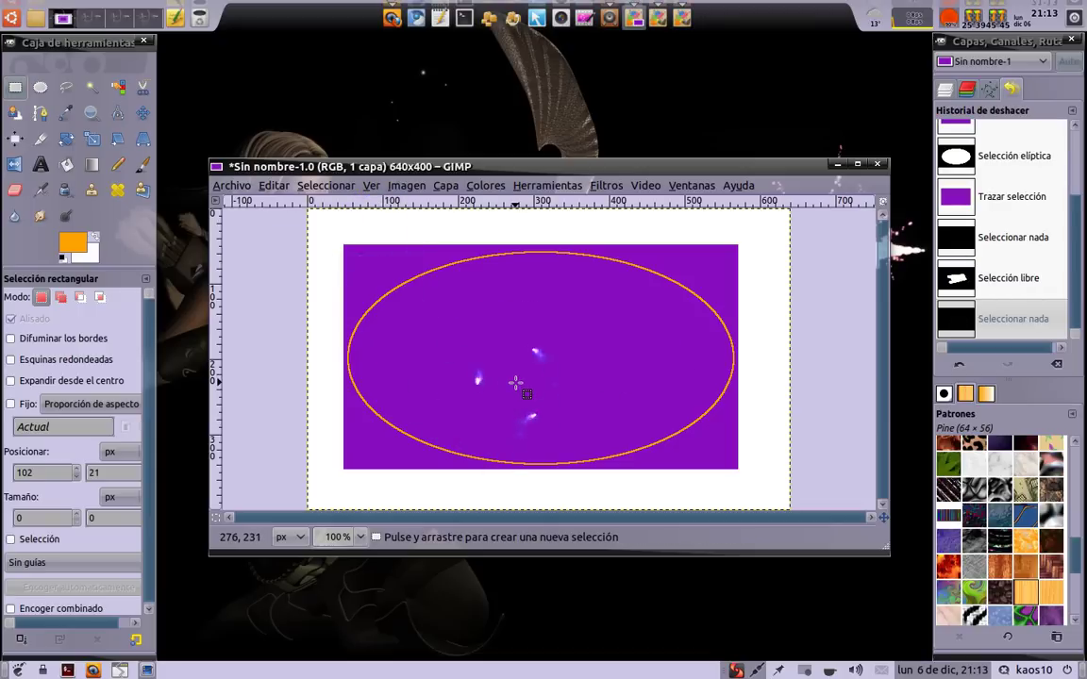
click(958, 364)
click(958, 364)
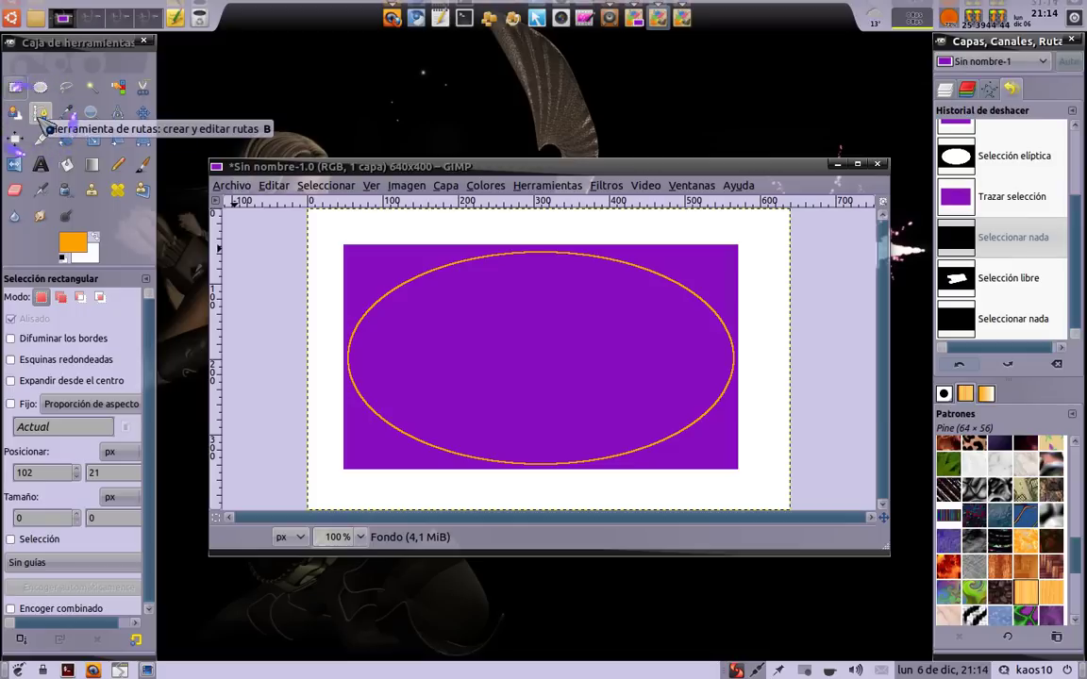
Draw a nine-anchor zigzag wing-shaped path across the oval with the Paths tool.
click(40, 114)
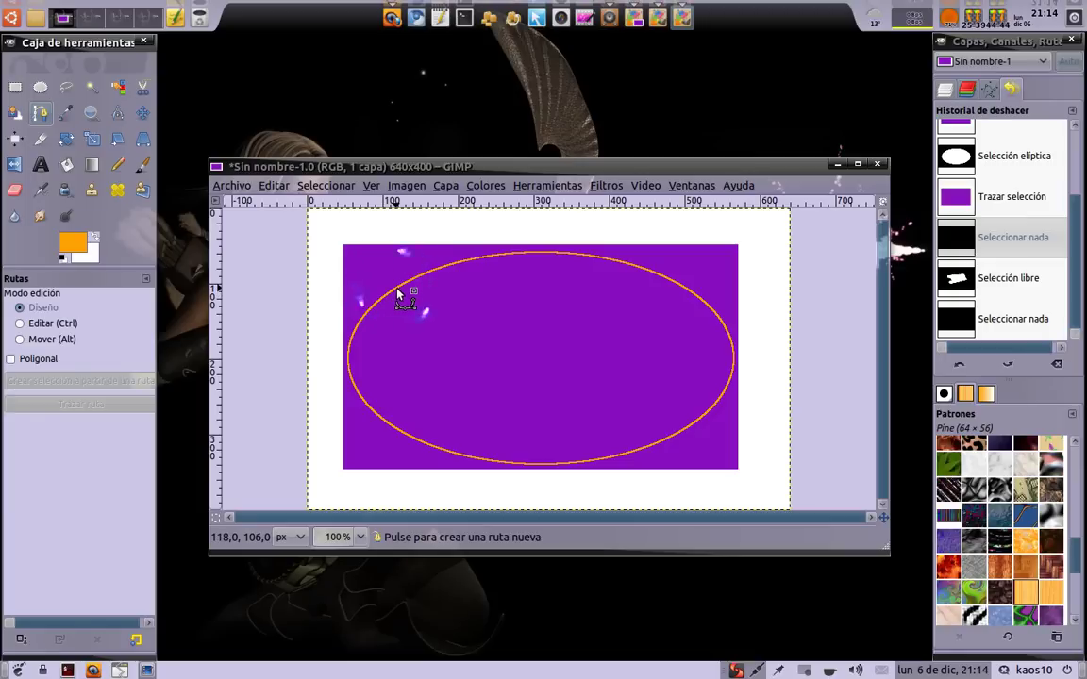
click(397, 288)
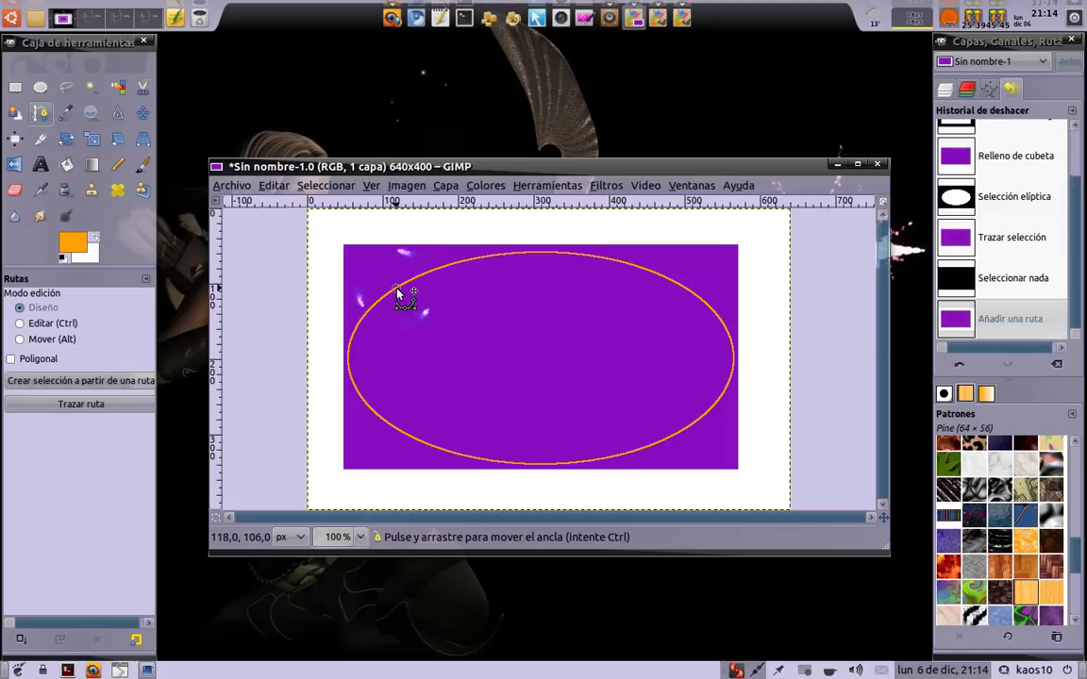
click(617, 312)
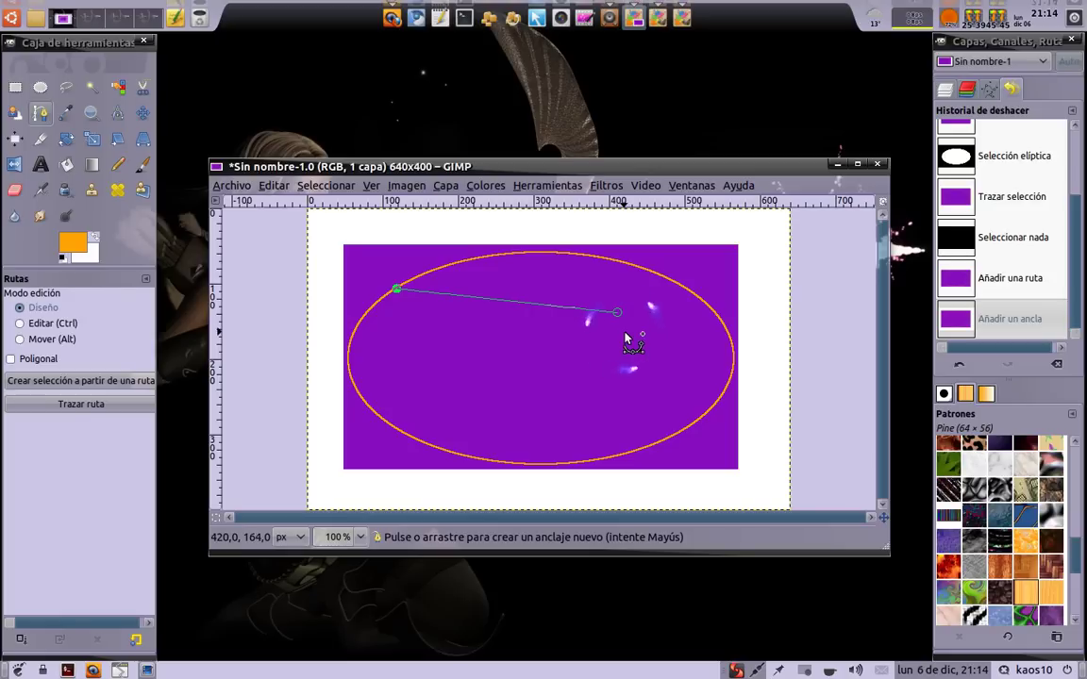
click(625, 337)
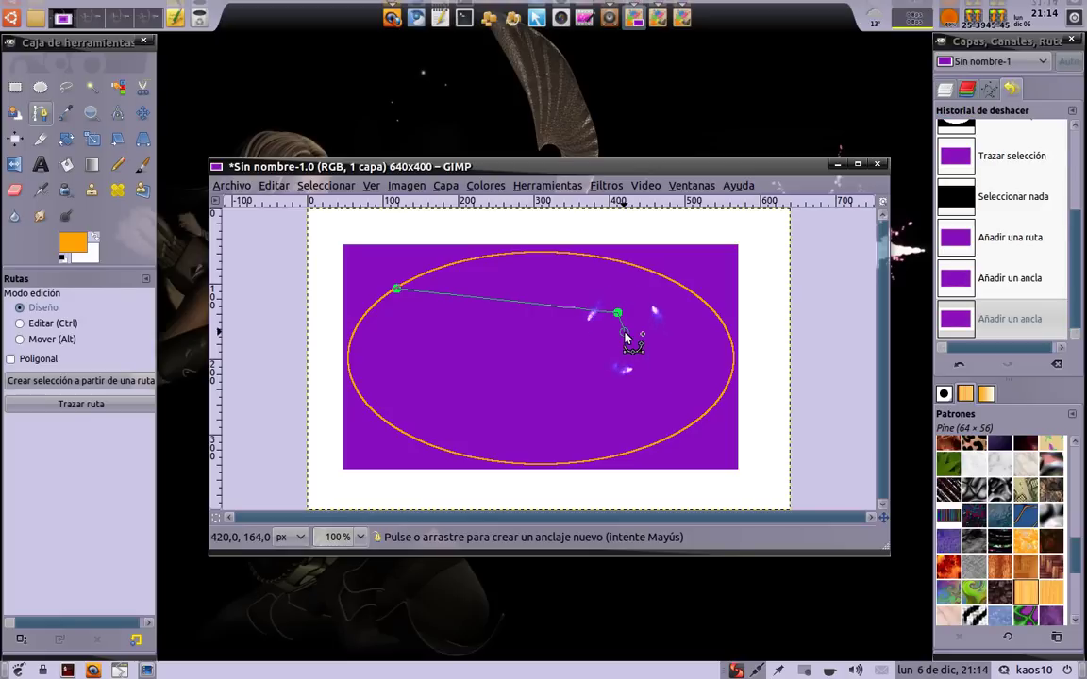
click(362, 322)
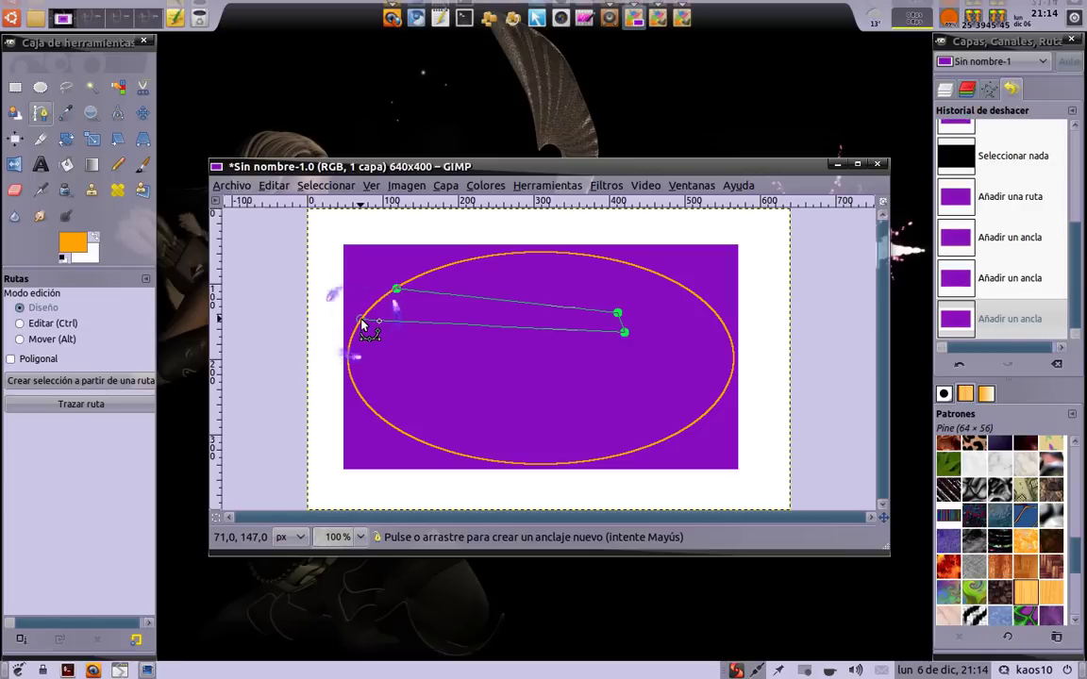
click(427, 343)
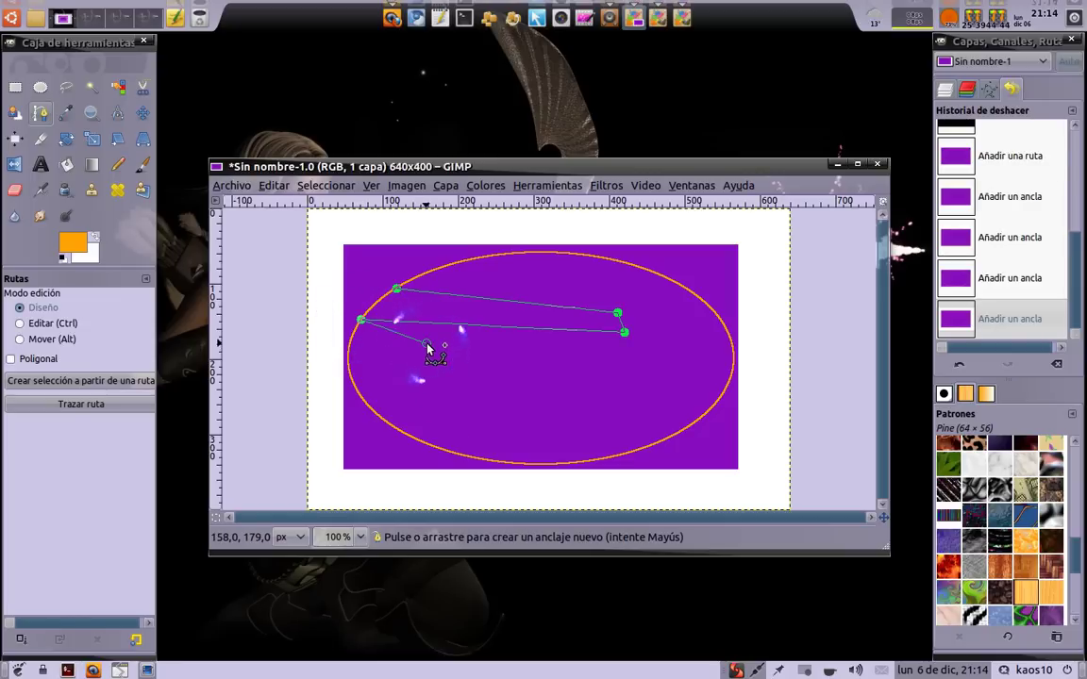
click(350, 367)
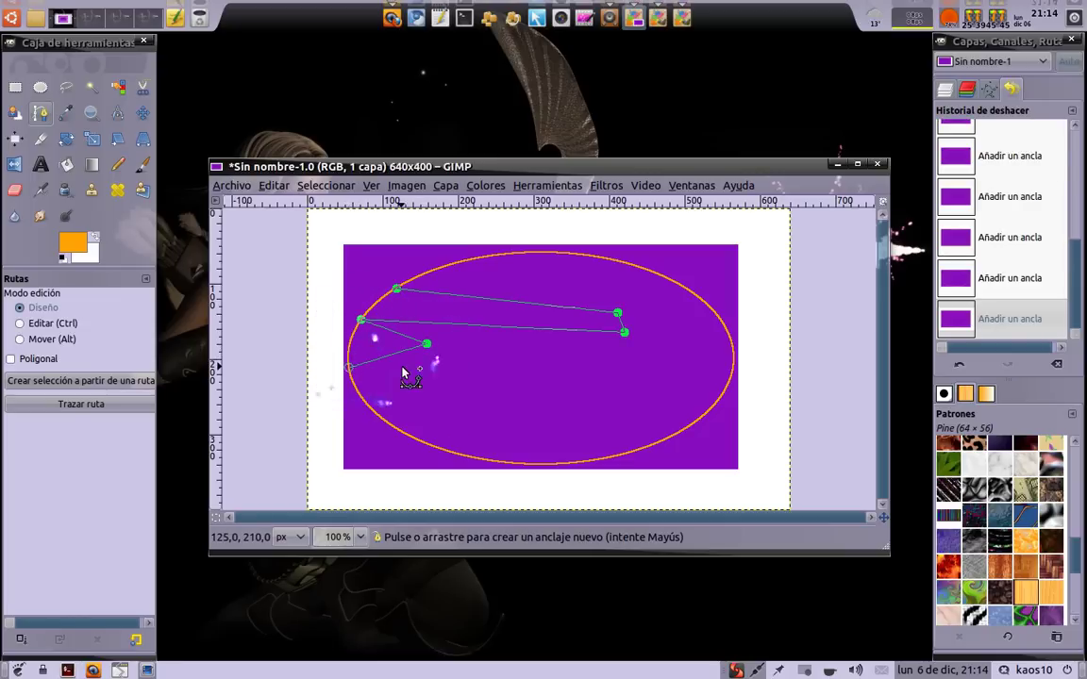
click(369, 404)
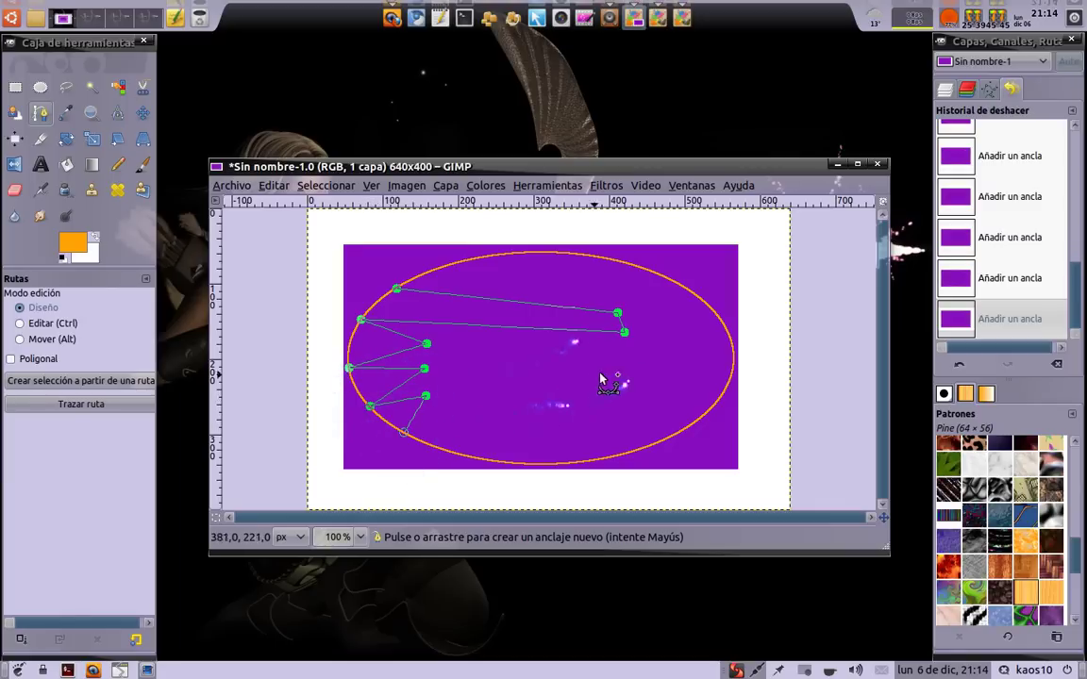
click(633, 352)
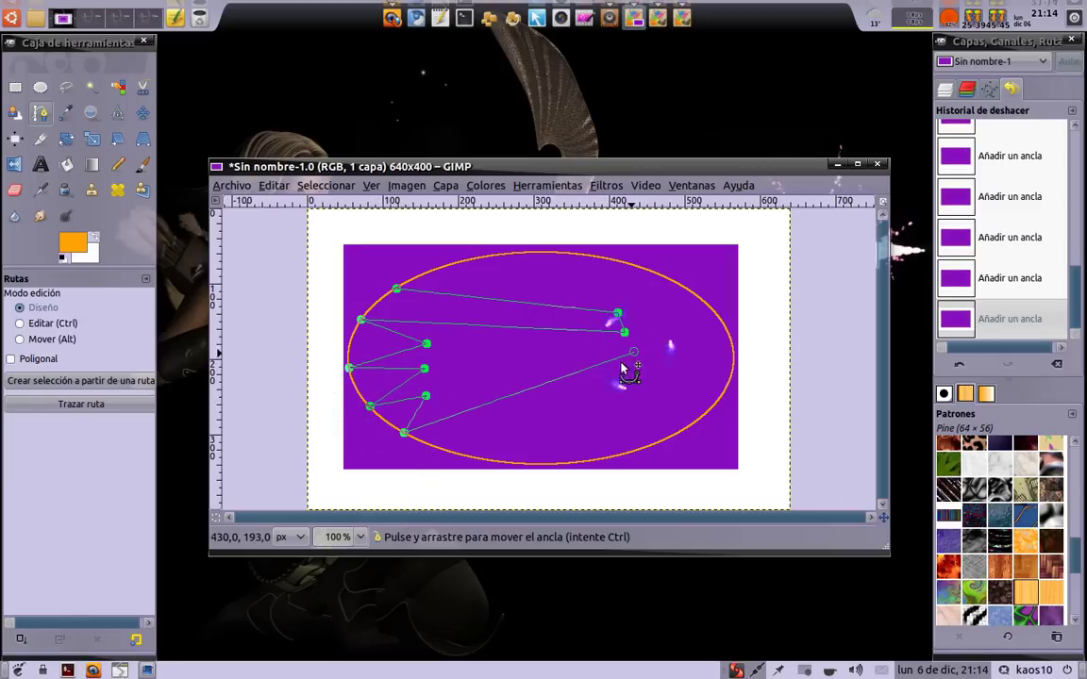
click(484, 461)
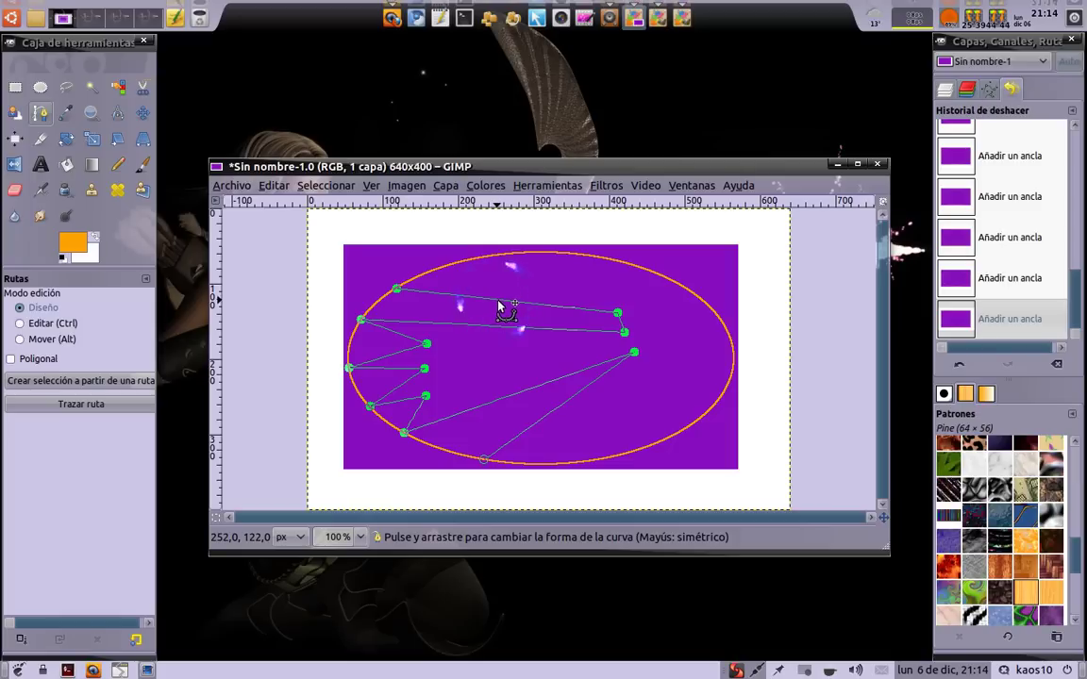
Curve the top segments of the bird path by dragging segments and Bezier handles.
mouse_move(500, 307)
mouse_down()
mouse_move(527, 352)
mouse_move(596, 256)
mouse_move(536, 224)
mouse_move(444, 259)
mouse_move(535, 274)
mouse_move(497, 286)
mouse_move(525, 274)
mouse_up()
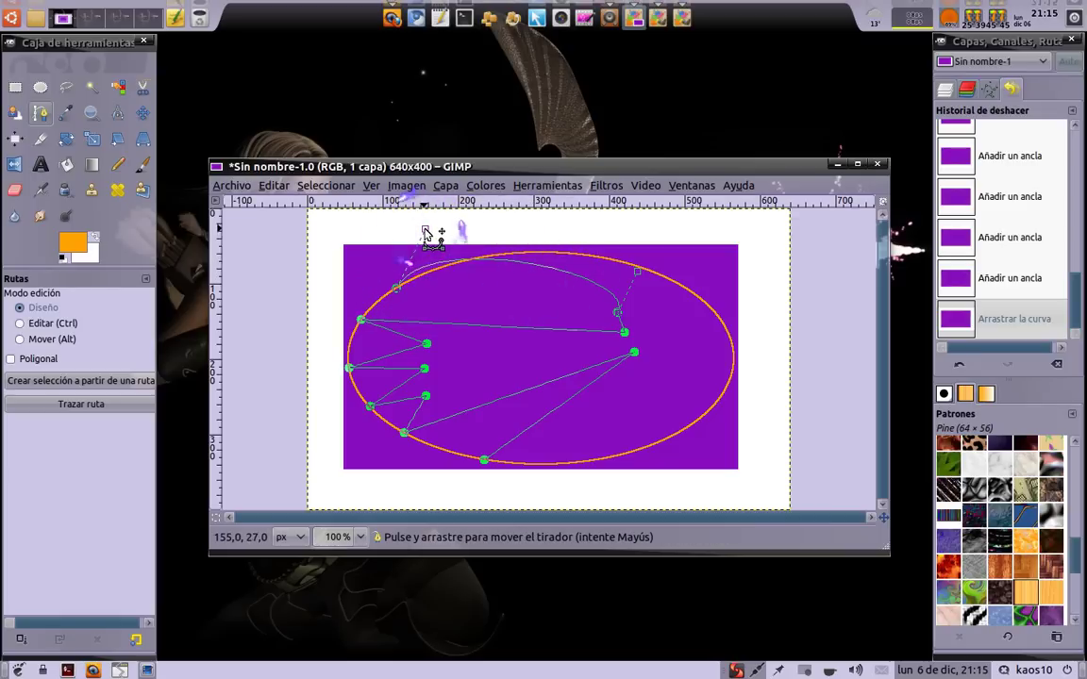
mouse_move(426, 230)
mouse_down()
mouse_move(514, 379)
mouse_move(328, 366)
mouse_move(337, 388)
mouse_move(365, 393)
mouse_move(370, 384)
mouse_up()
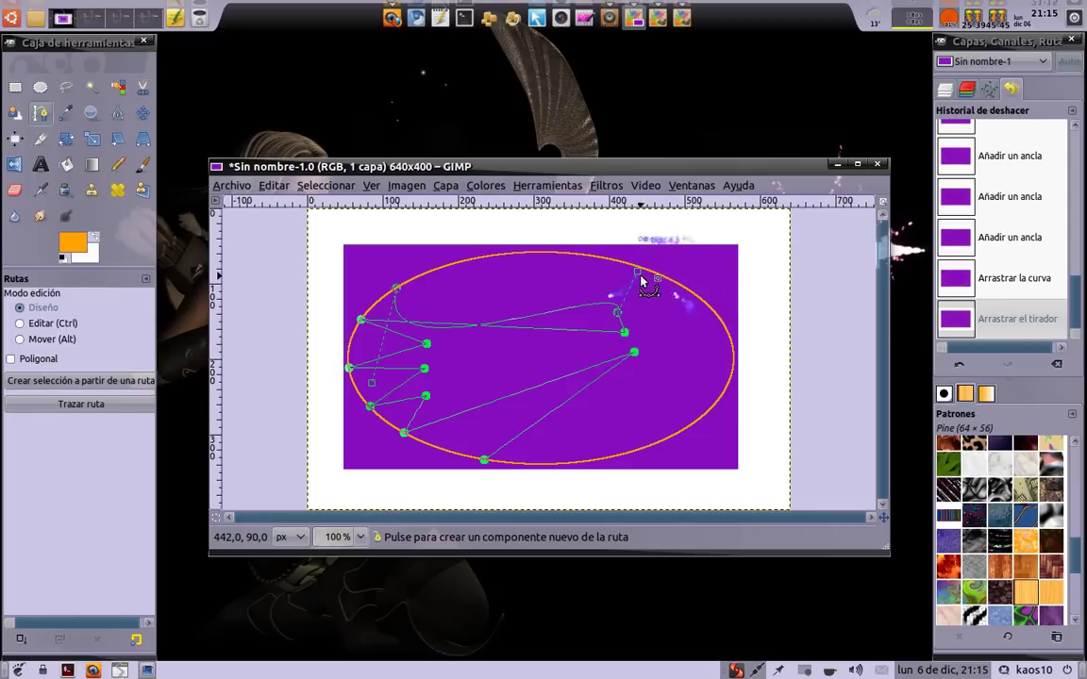
mouse_move(638, 276)
mouse_down()
mouse_move(522, 235)
mouse_move(497, 242)
mouse_move(501, 359)
mouse_move(657, 483)
mouse_move(747, 318)
mouse_move(544, 215)
mouse_move(501, 229)
mouse_move(527, 238)
mouse_up()
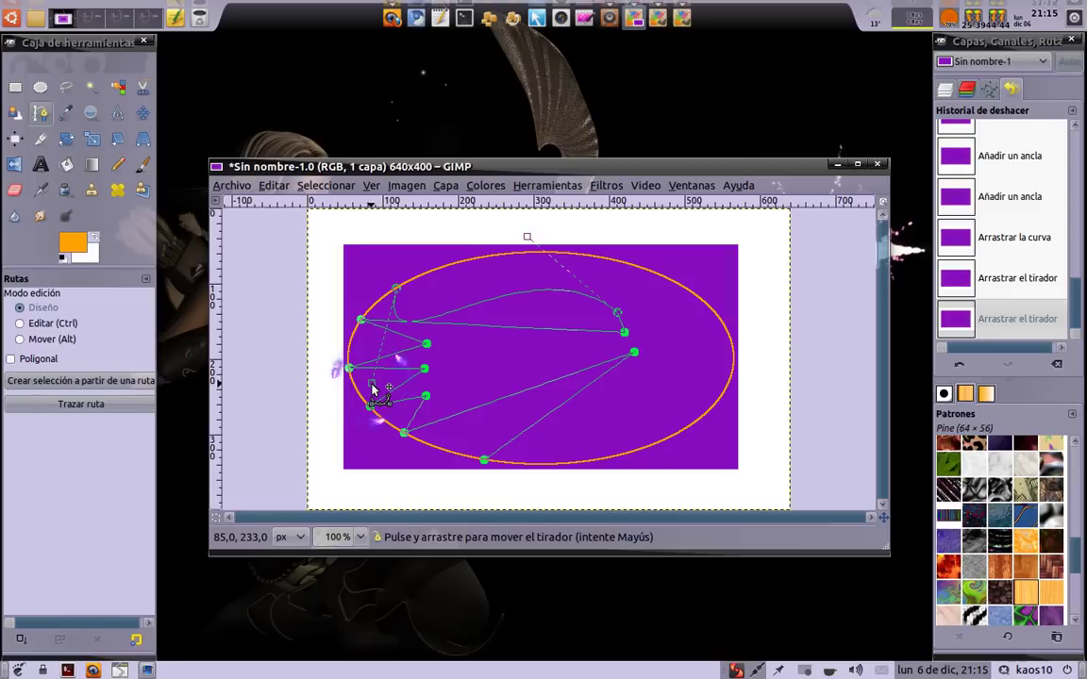
drag(374, 388, 421, 278)
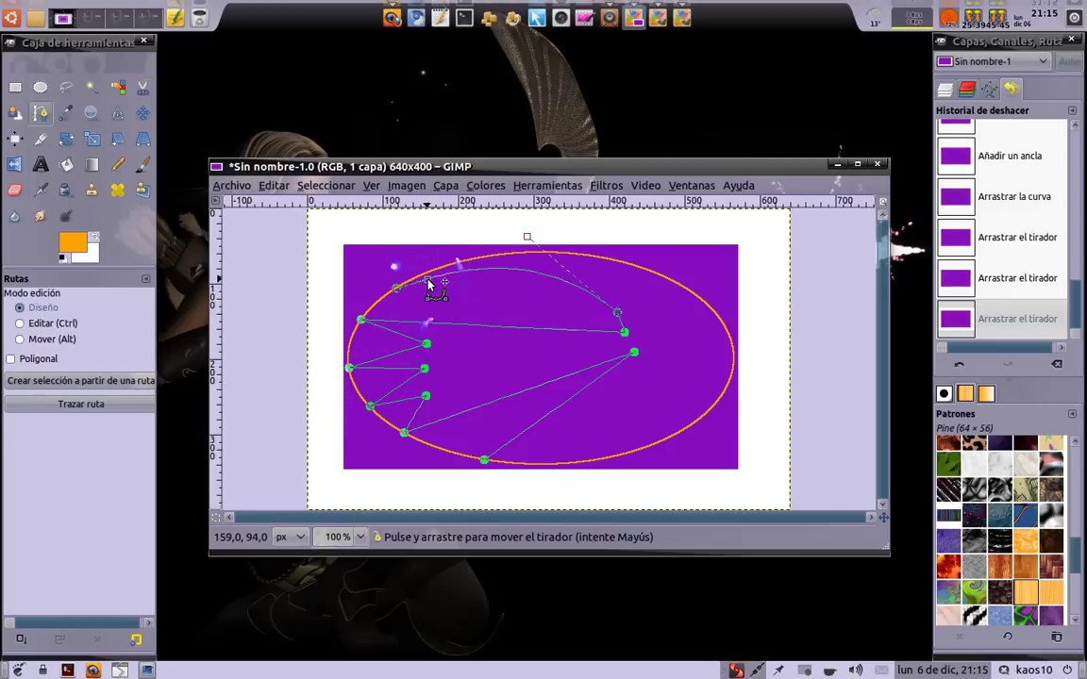
drag(524, 278, 510, 298)
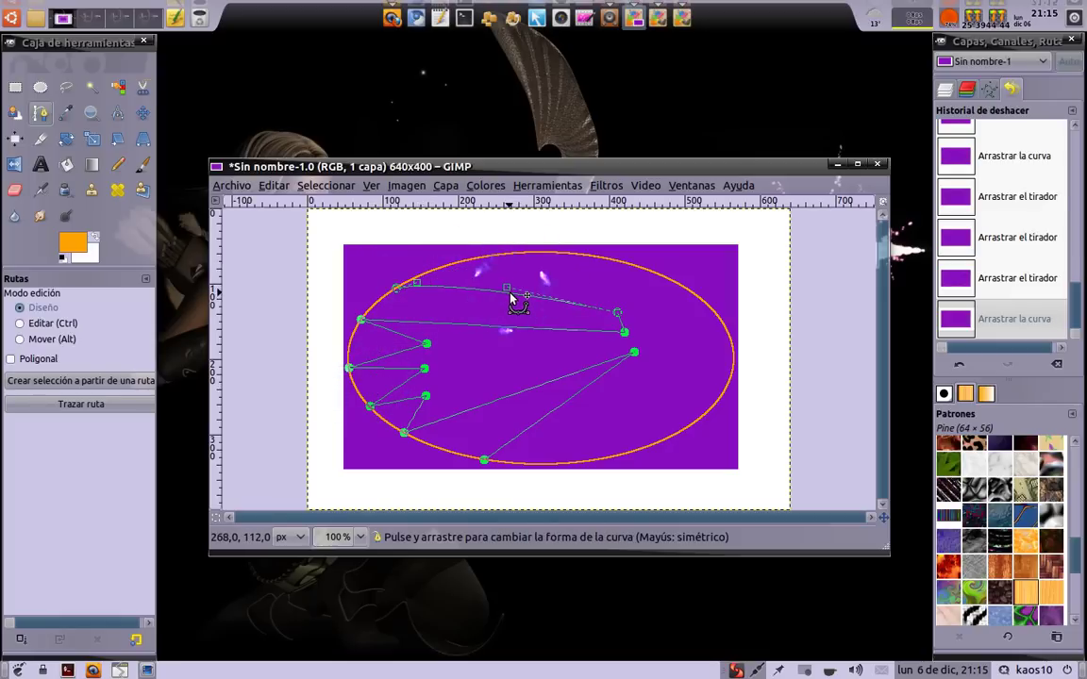
click(623, 324)
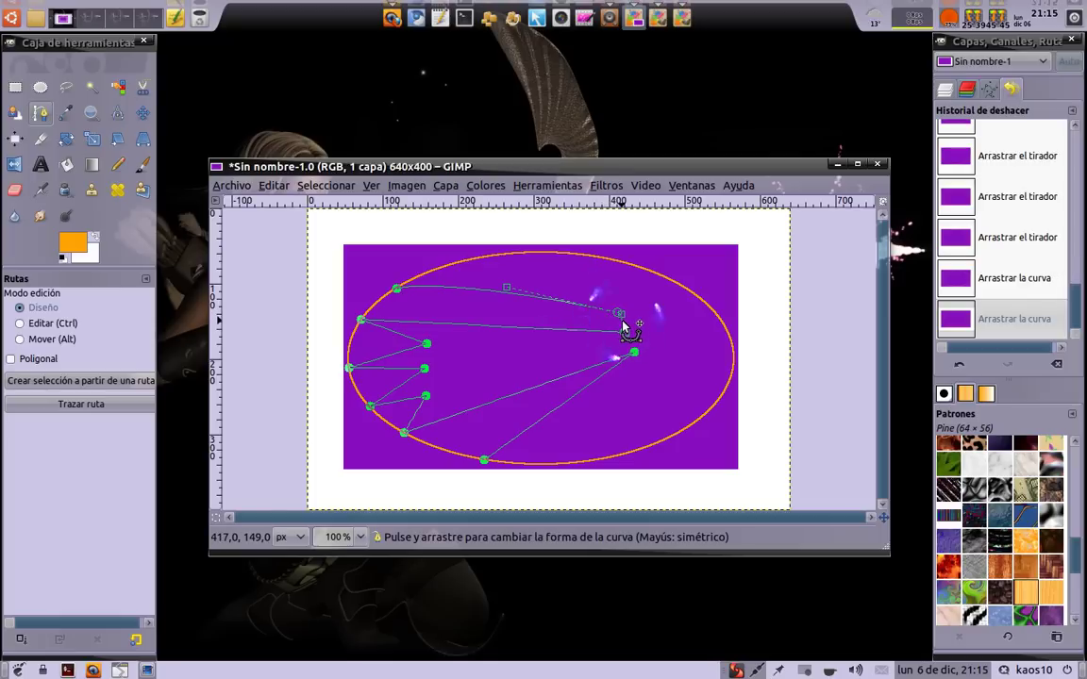
Bend the long and lower path segments into smooth curves toward the right tip and bottom.
drag(479, 326, 485, 316)
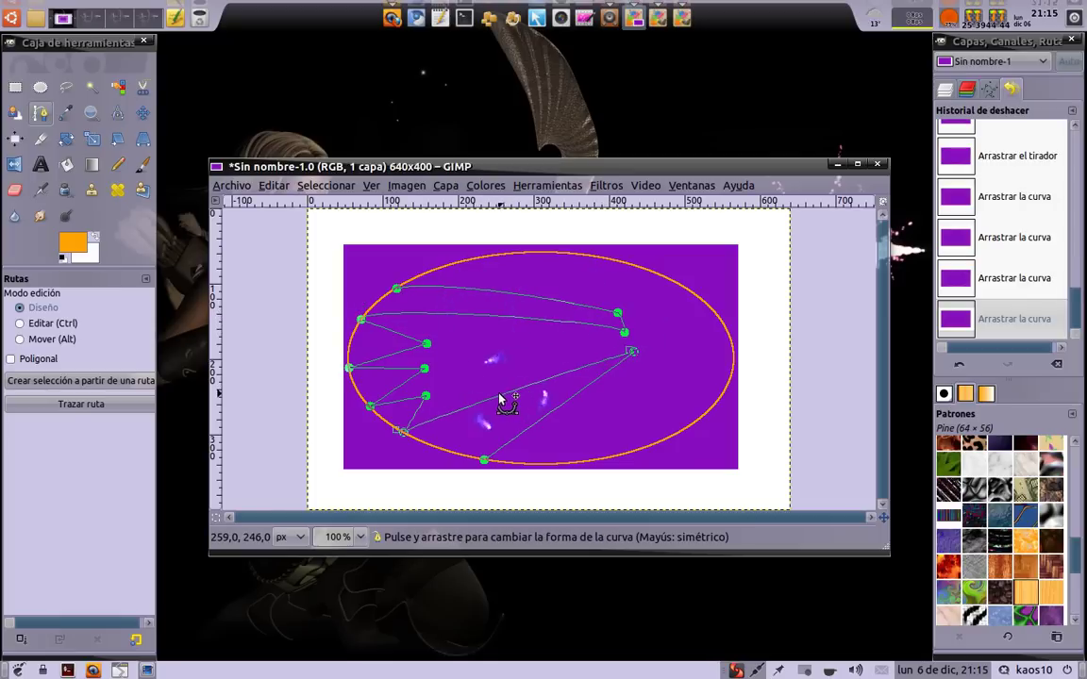
drag(508, 398, 503, 382)
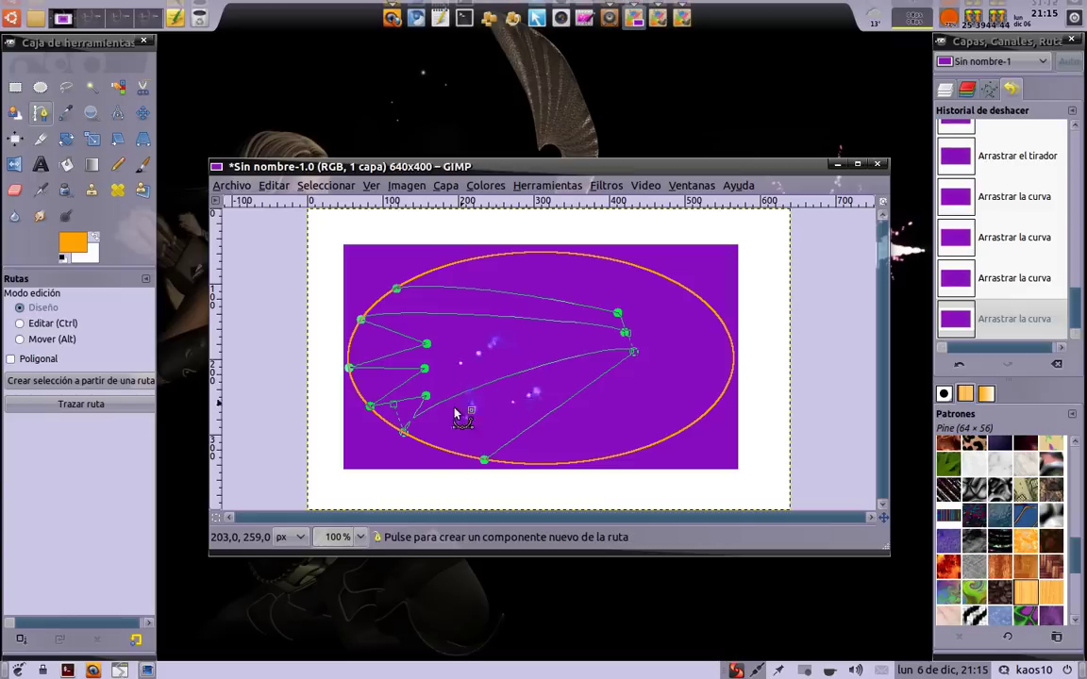
drag(414, 407, 419, 412)
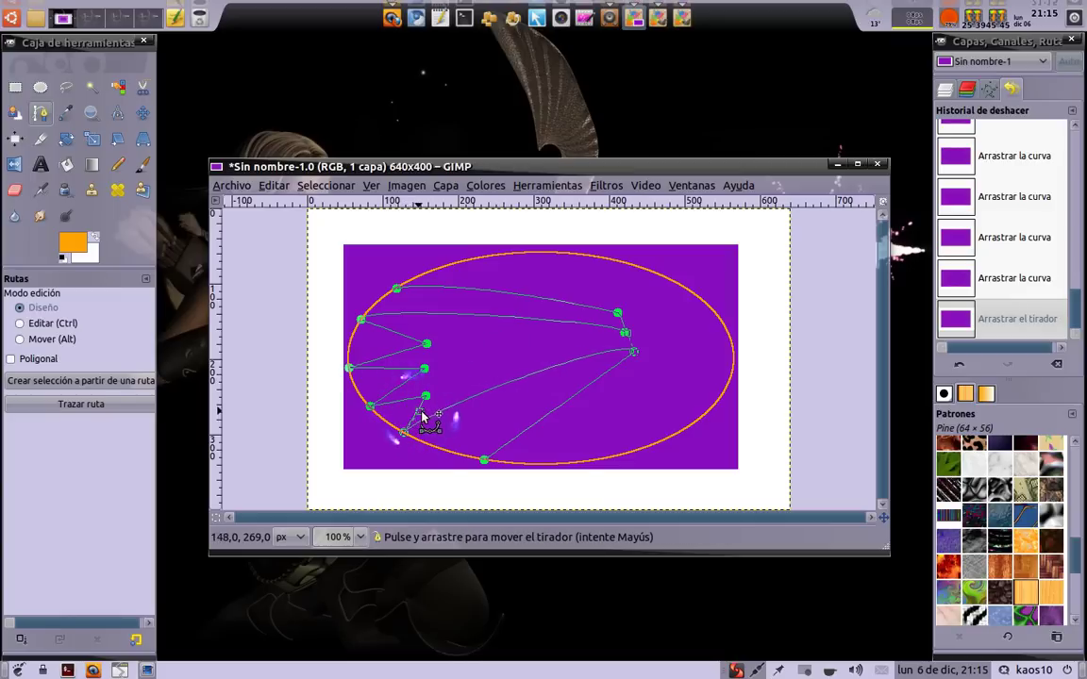
drag(562, 417, 536, 400)
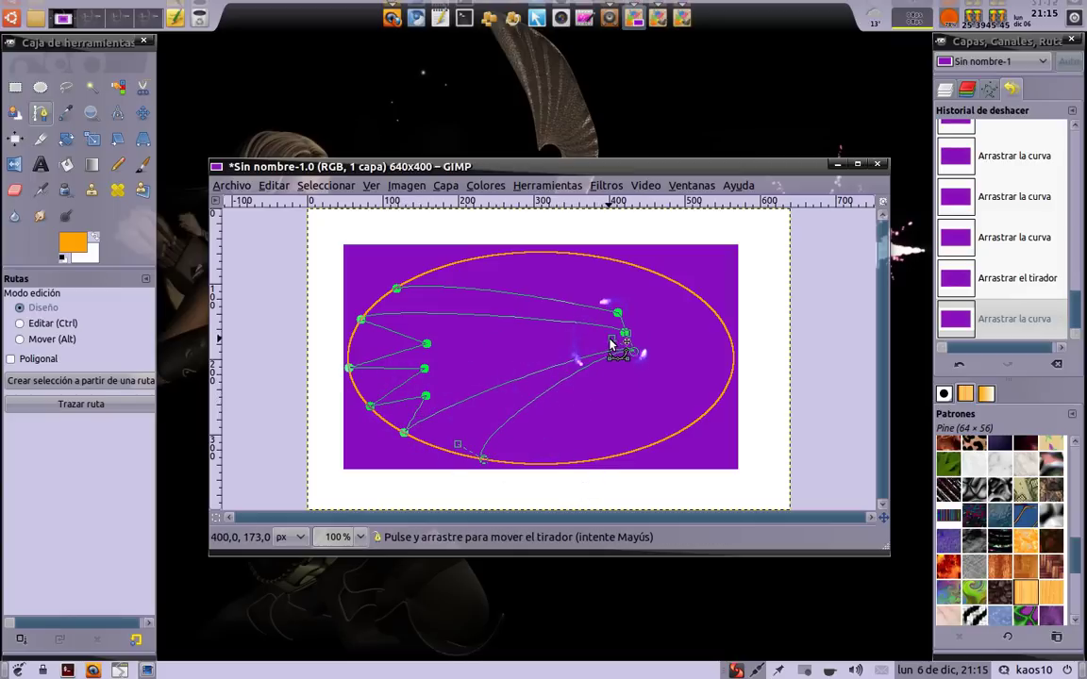
drag(606, 335, 613, 356)
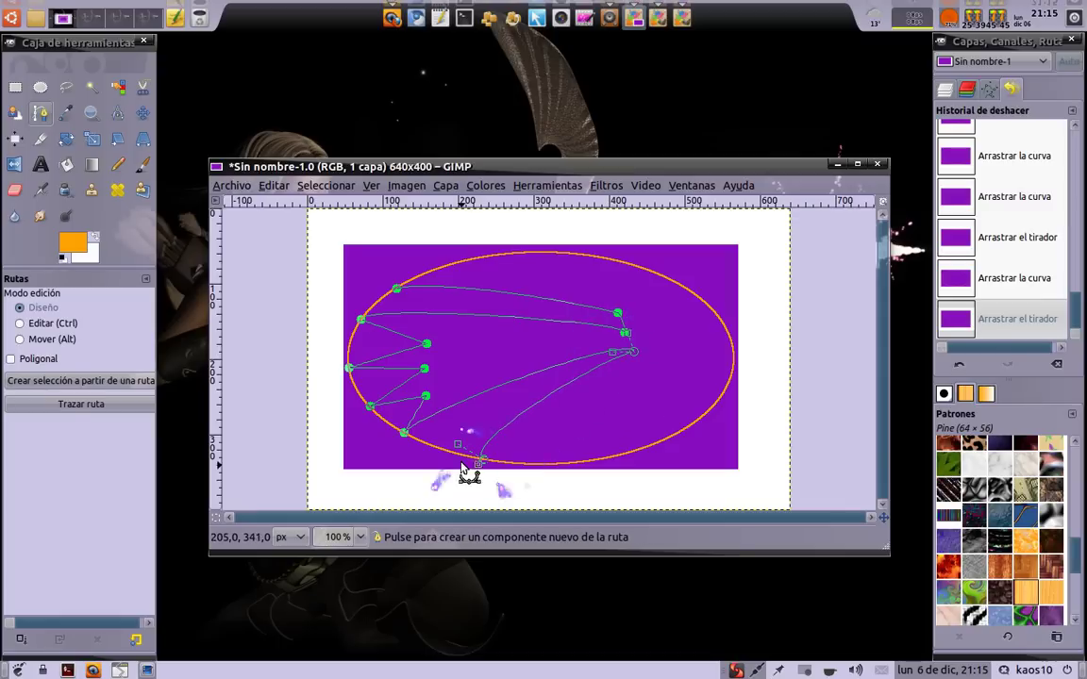
drag(458, 443, 470, 443)
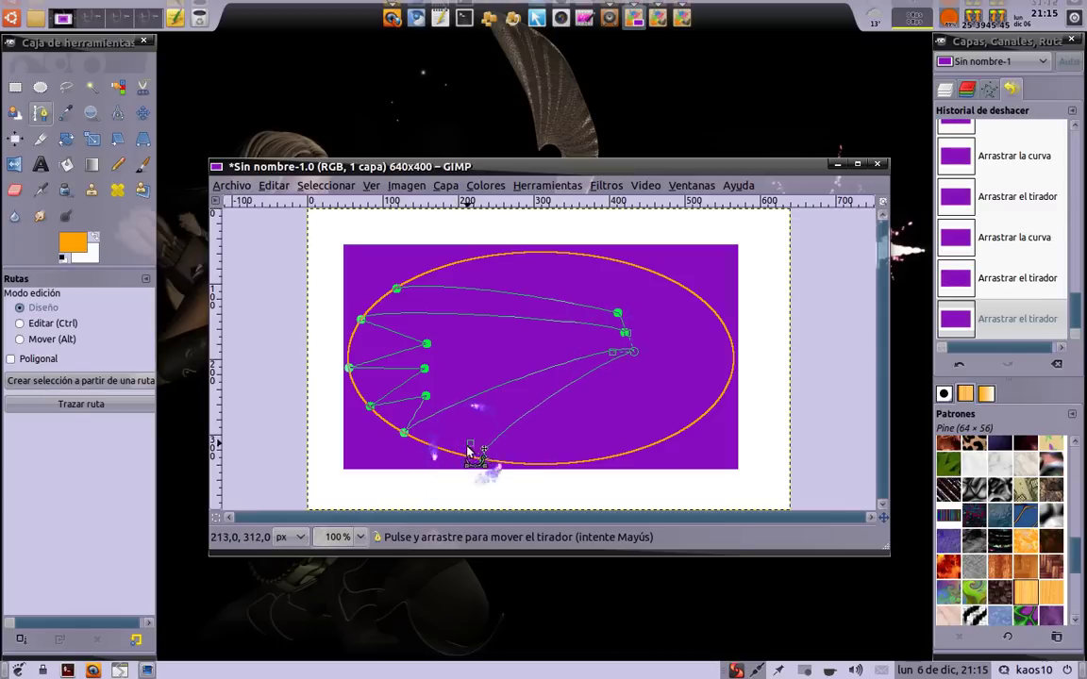
Stroke the curved wing path as a 4,0 px orange line with Trazar ruta.
right_click(544, 411)
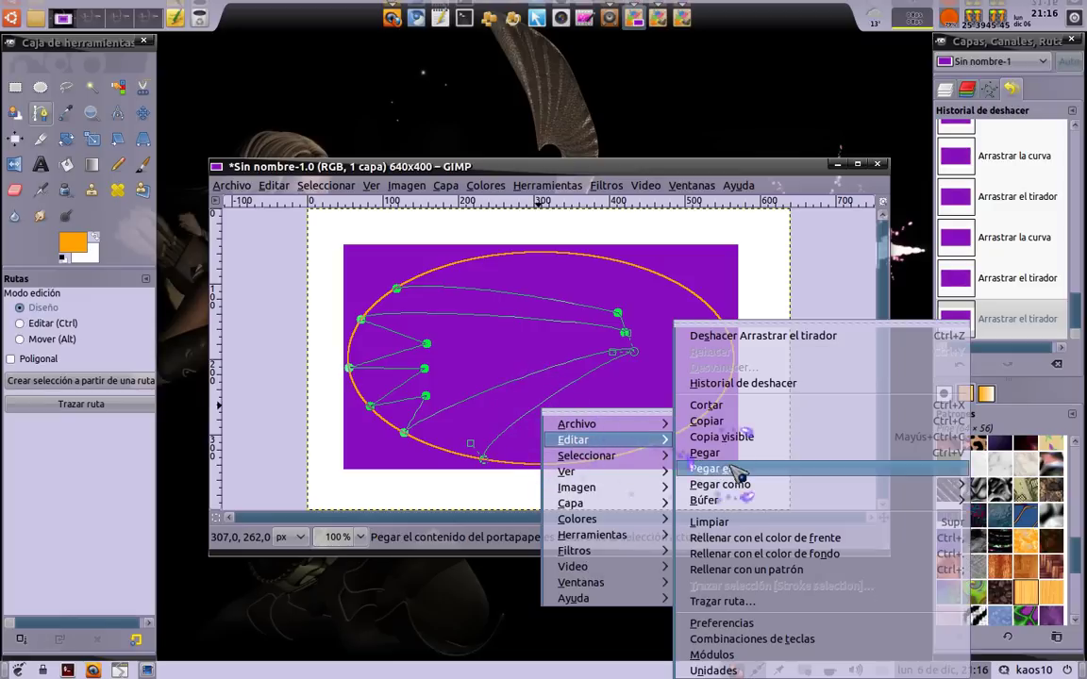
mouse_move(573, 440)
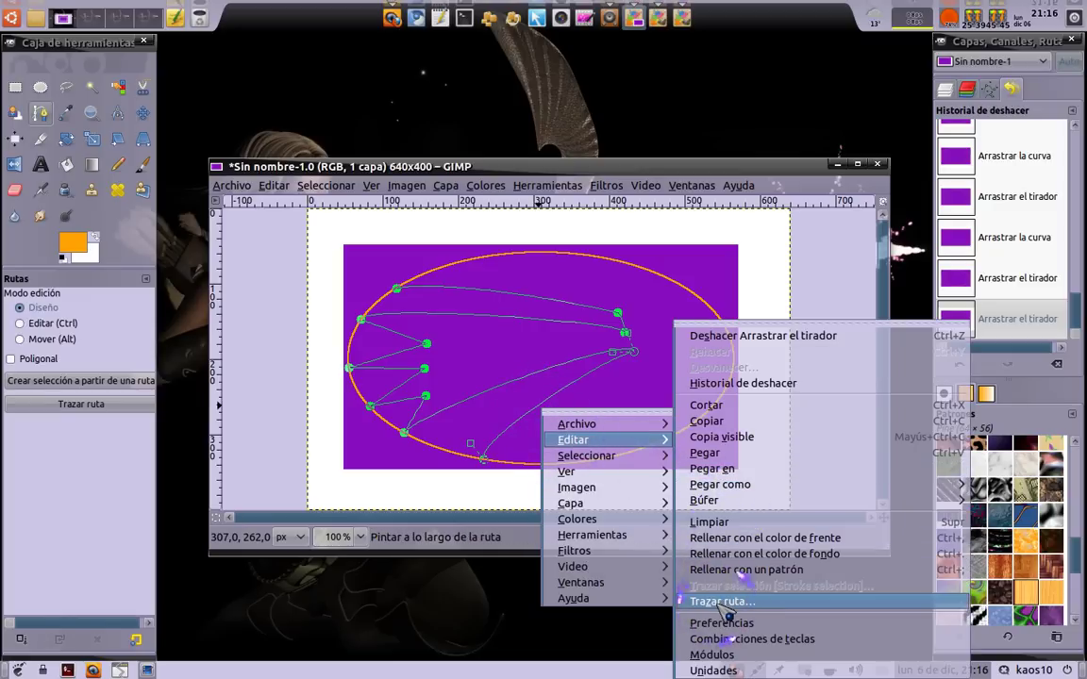
click(723, 604)
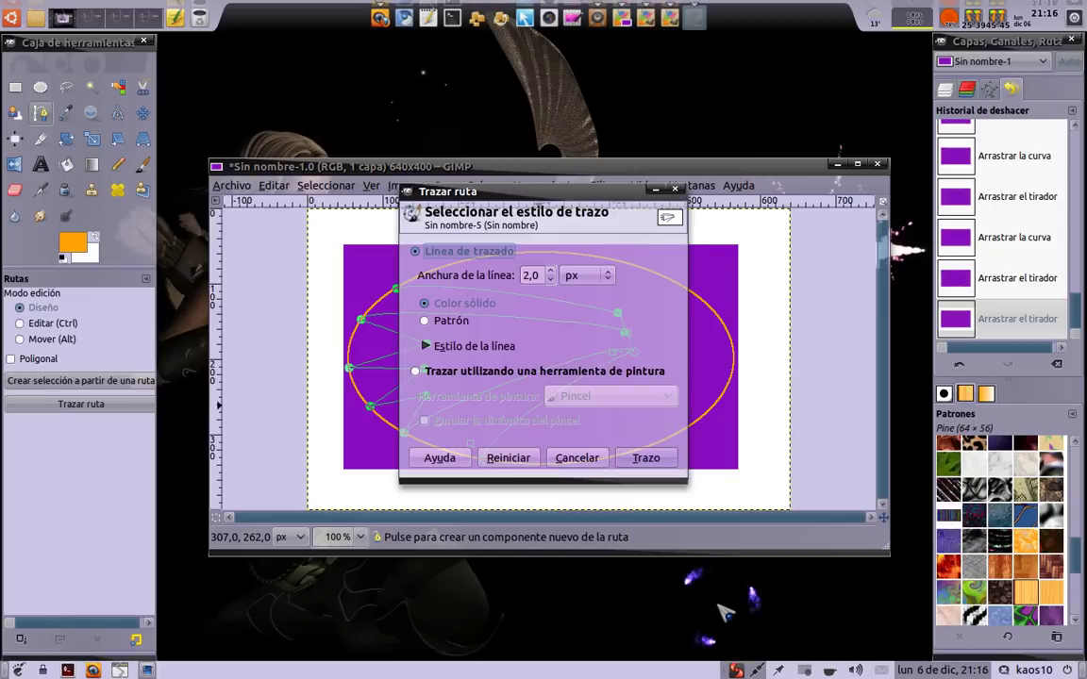
click(551, 271)
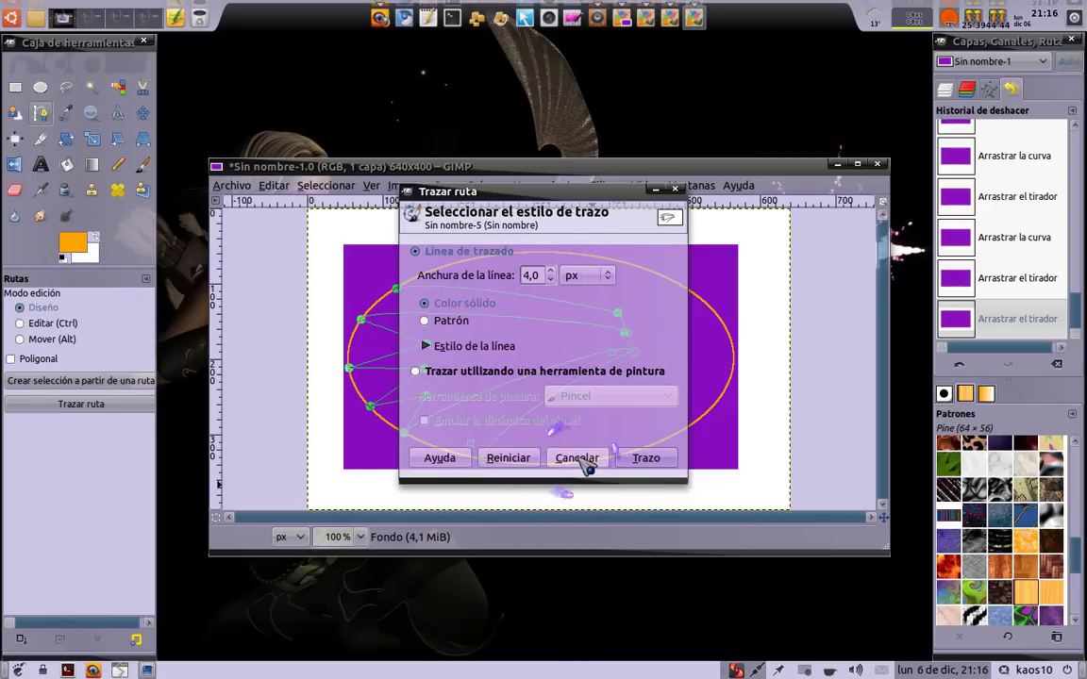
click(648, 460)
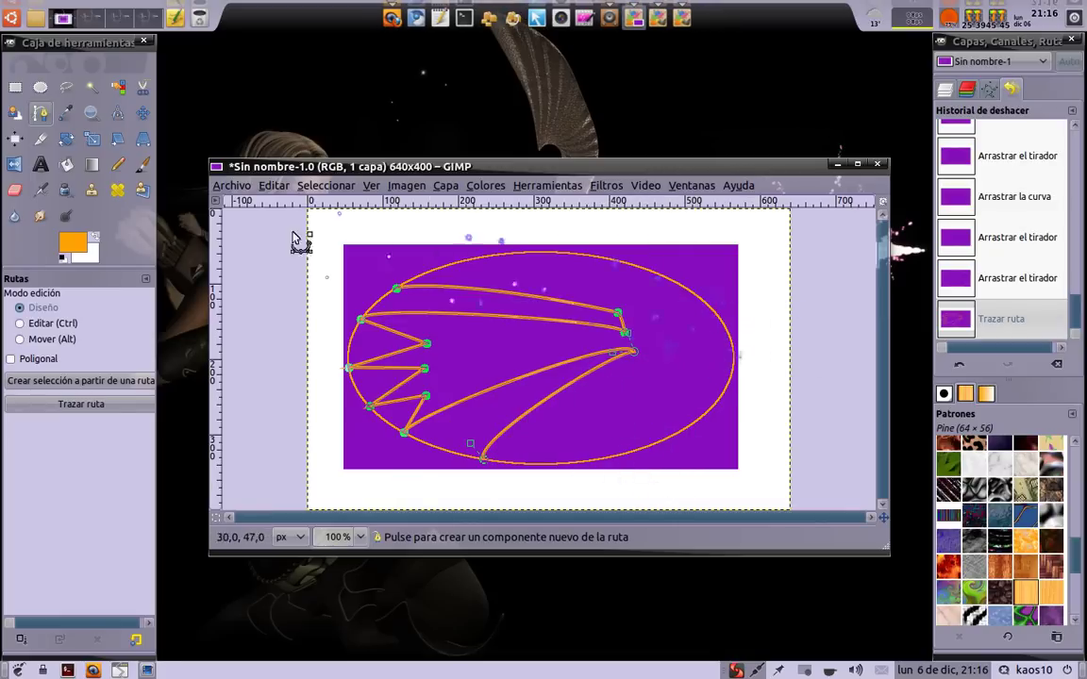
Add a separate small path near the ellipse's right end and curve it into a hook.
shift+click(659, 323)
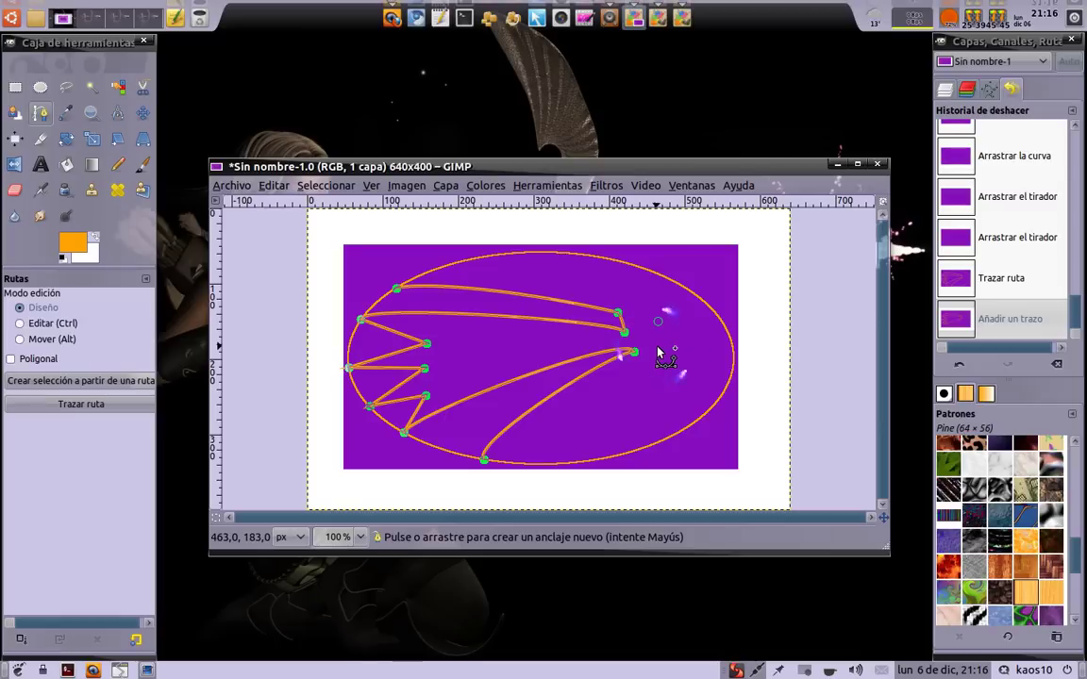
click(657, 346)
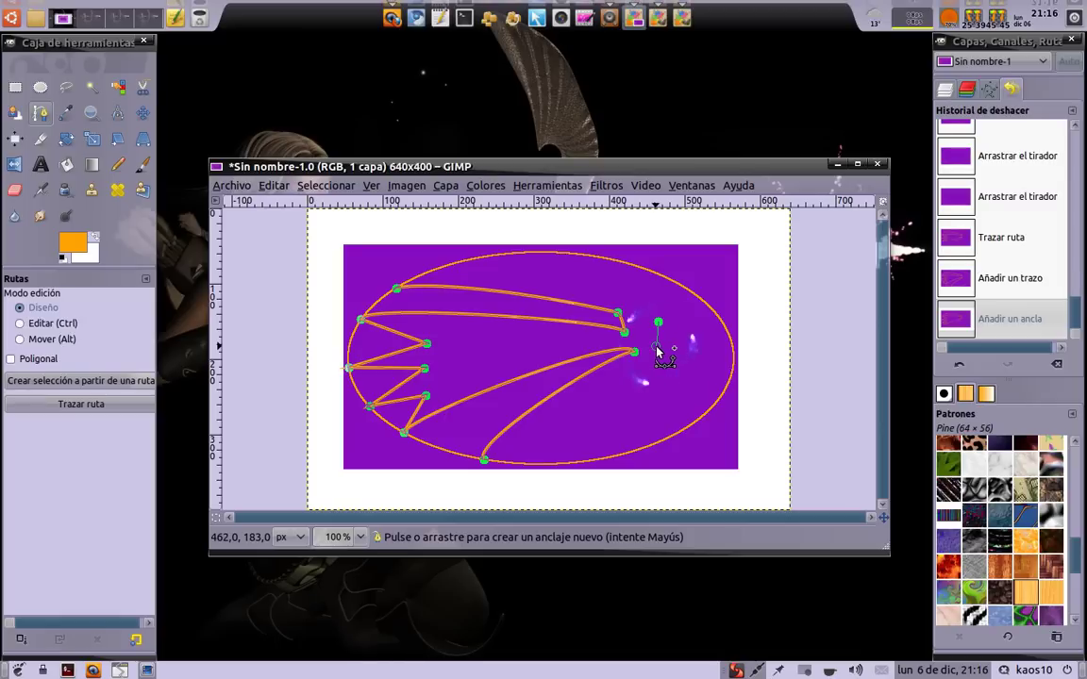
click(713, 369)
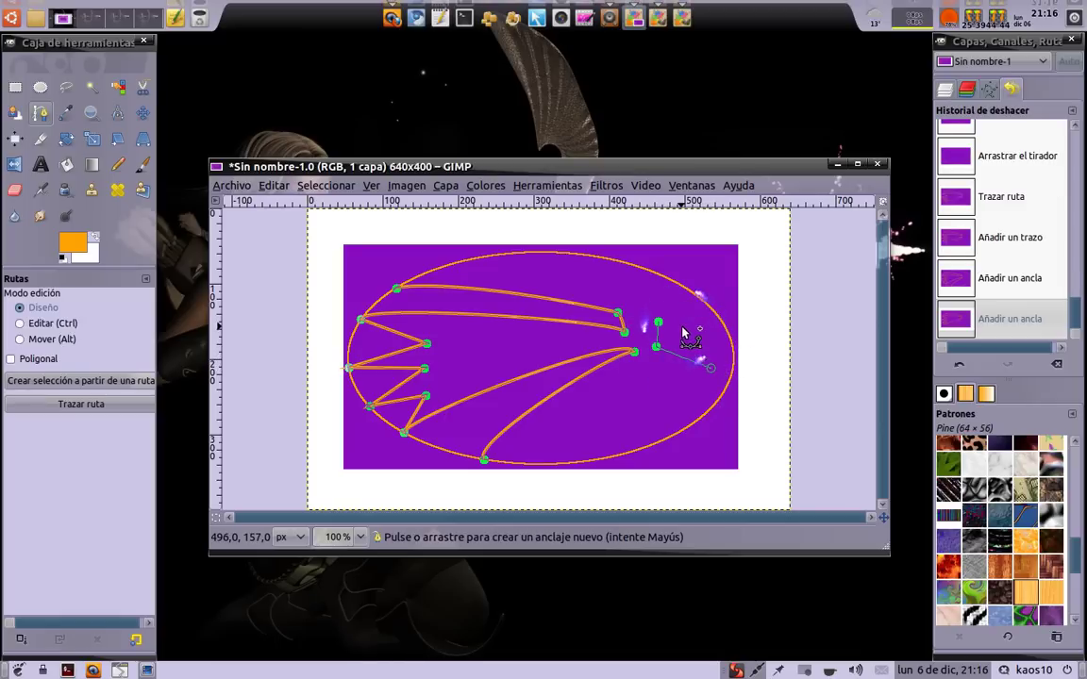
click(682, 329)
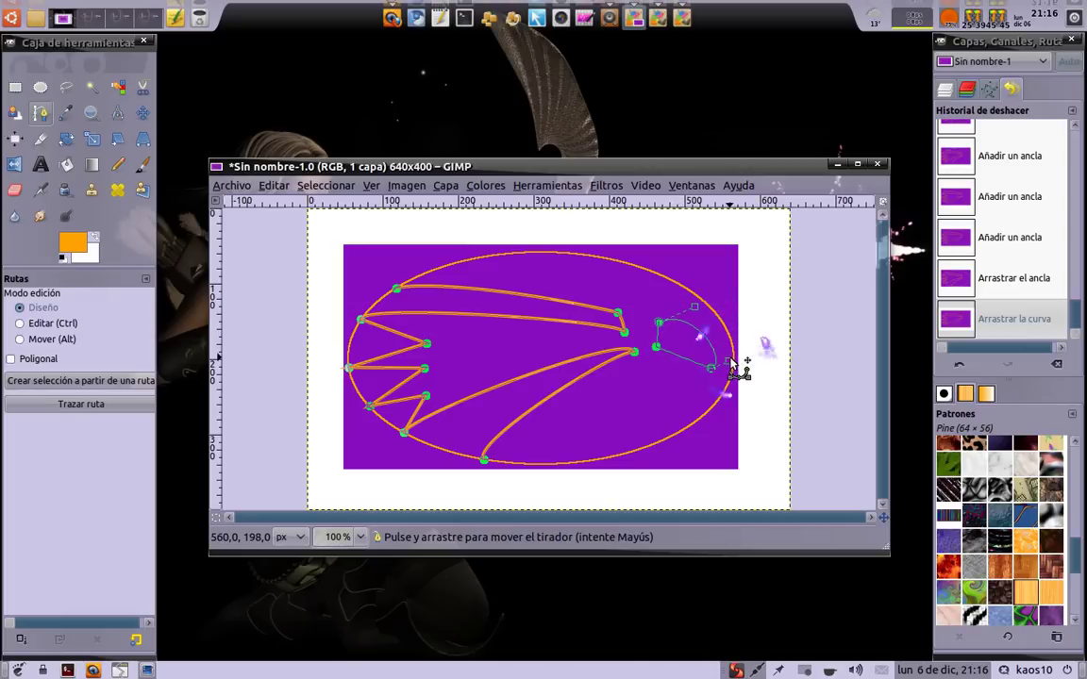
drag(734, 364, 683, 359)
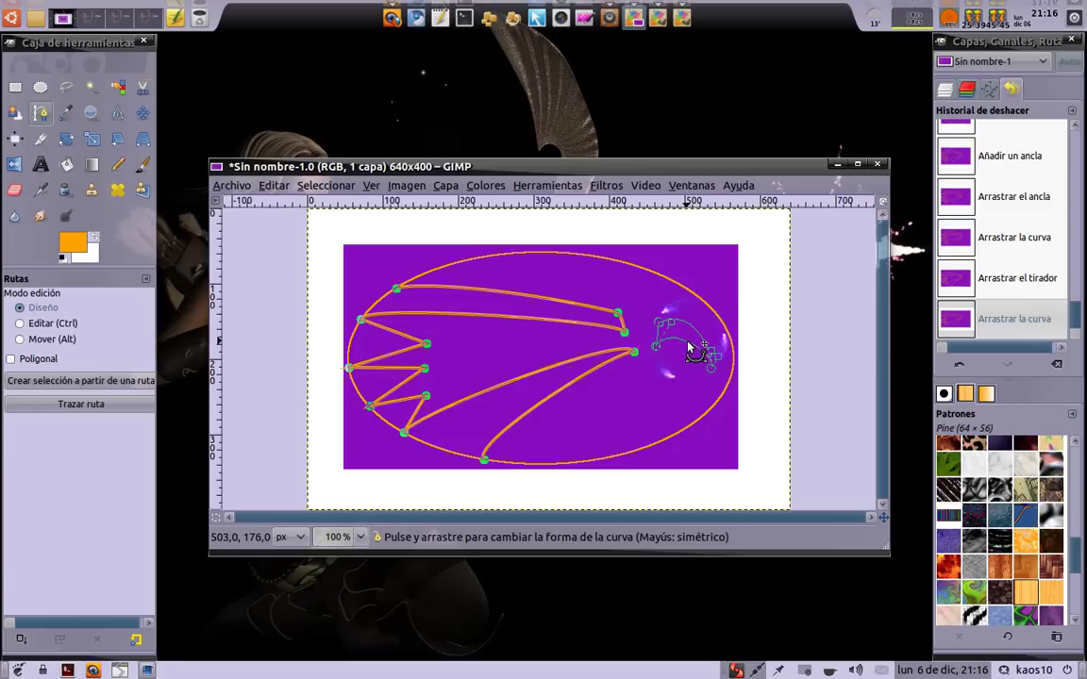
Stroke the small hook path in orange at the same 4,0 px width.
right_click(685, 345)
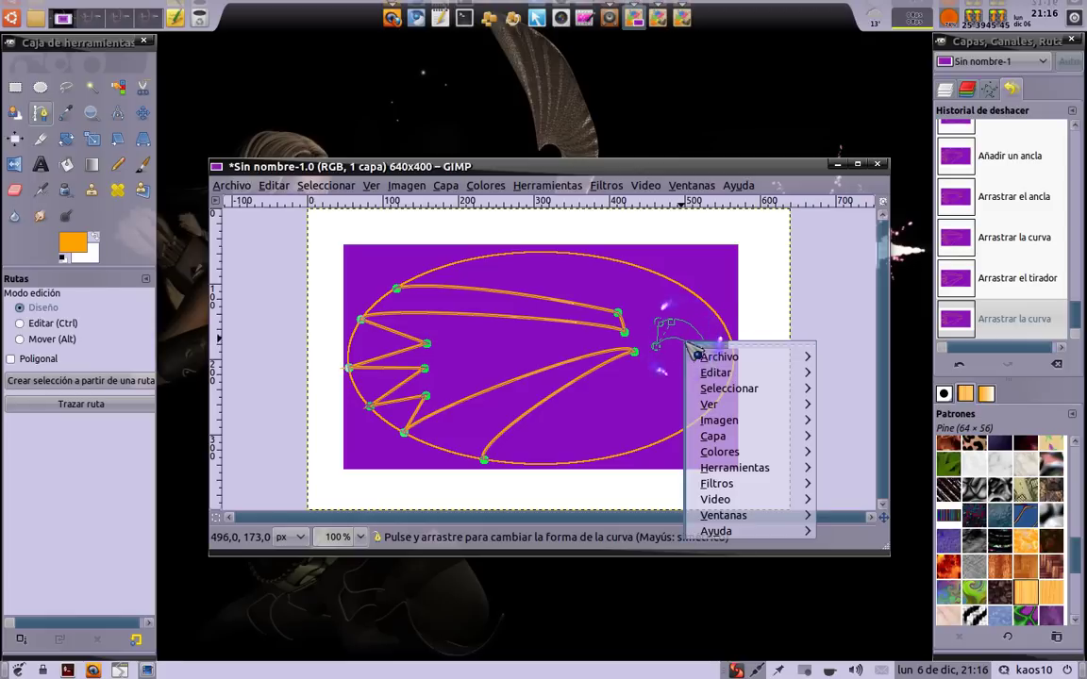
mouse_move(715, 373)
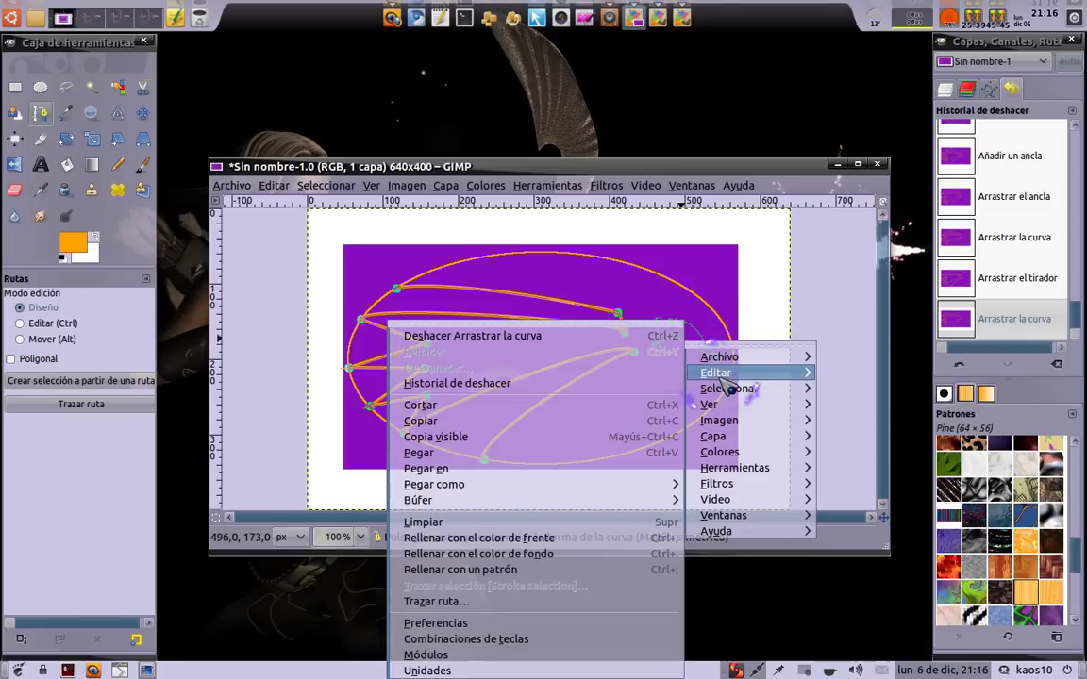
click(522, 604)
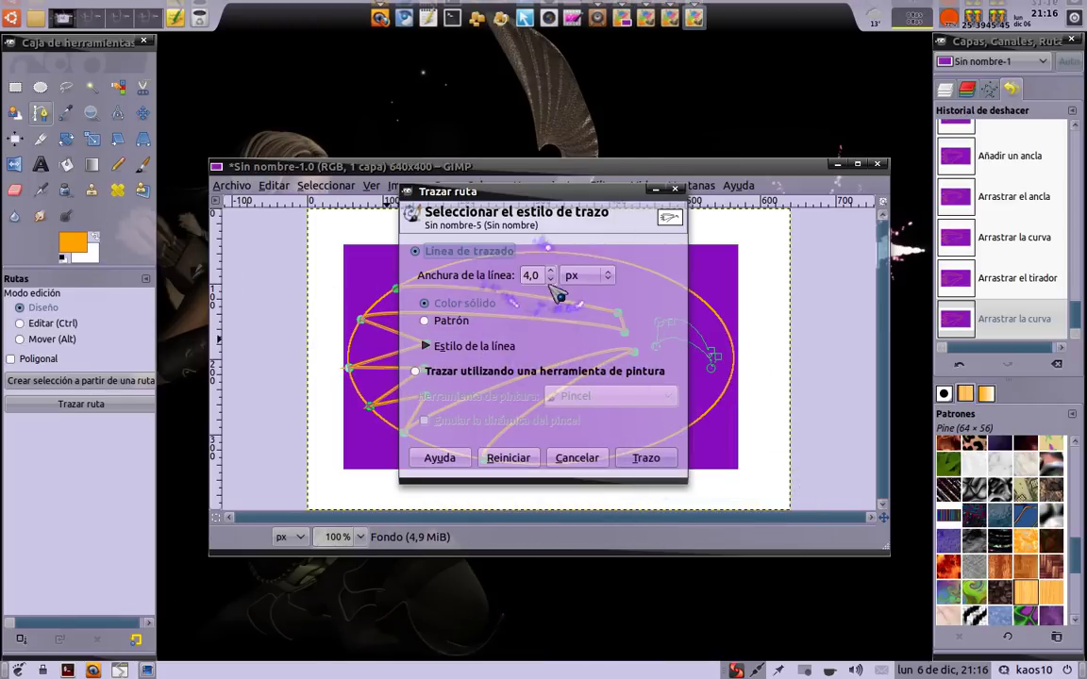
click(650, 458)
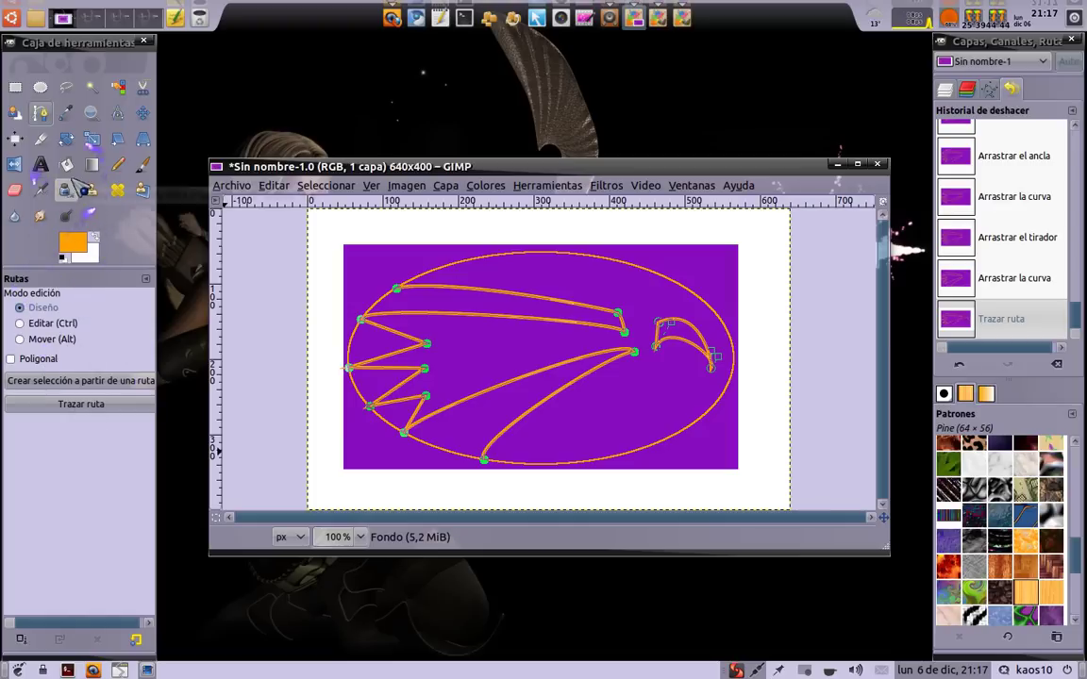
Bucket-fill the ellipse area around the bird outline with the orange foreground colour.
click(65, 164)
click(76, 244)
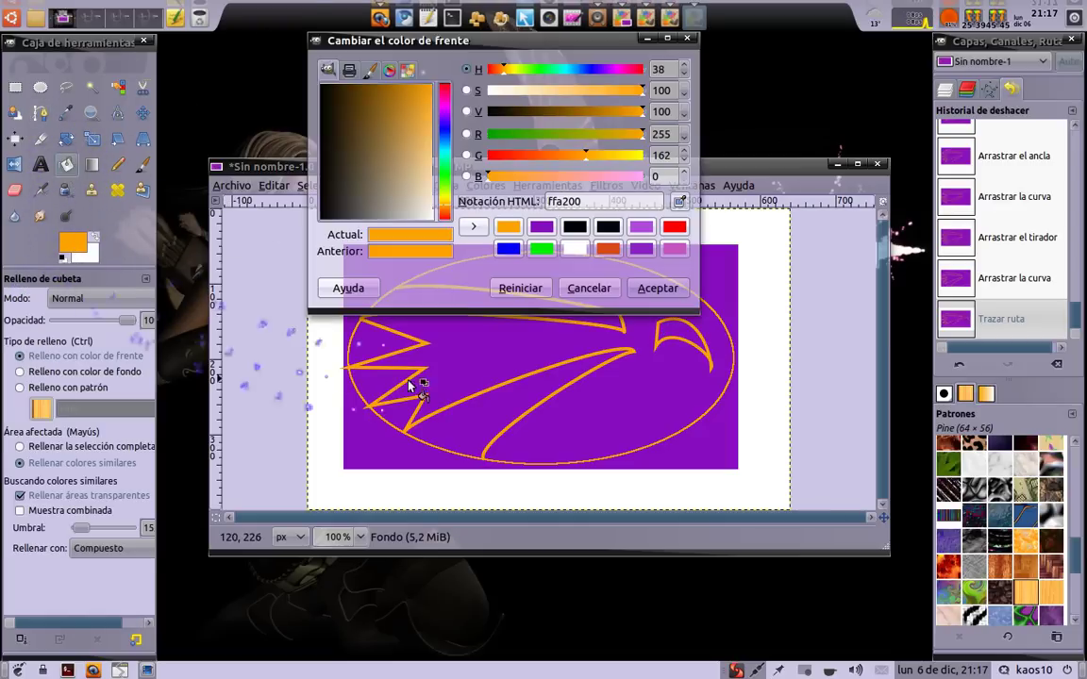
click(642, 286)
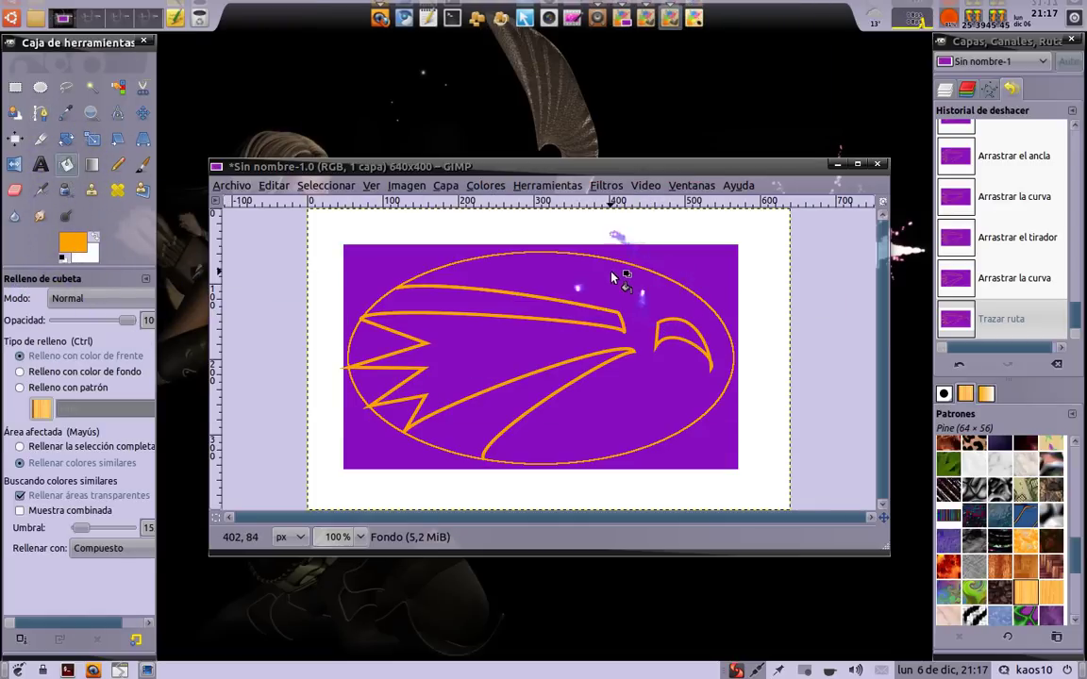
click(554, 275)
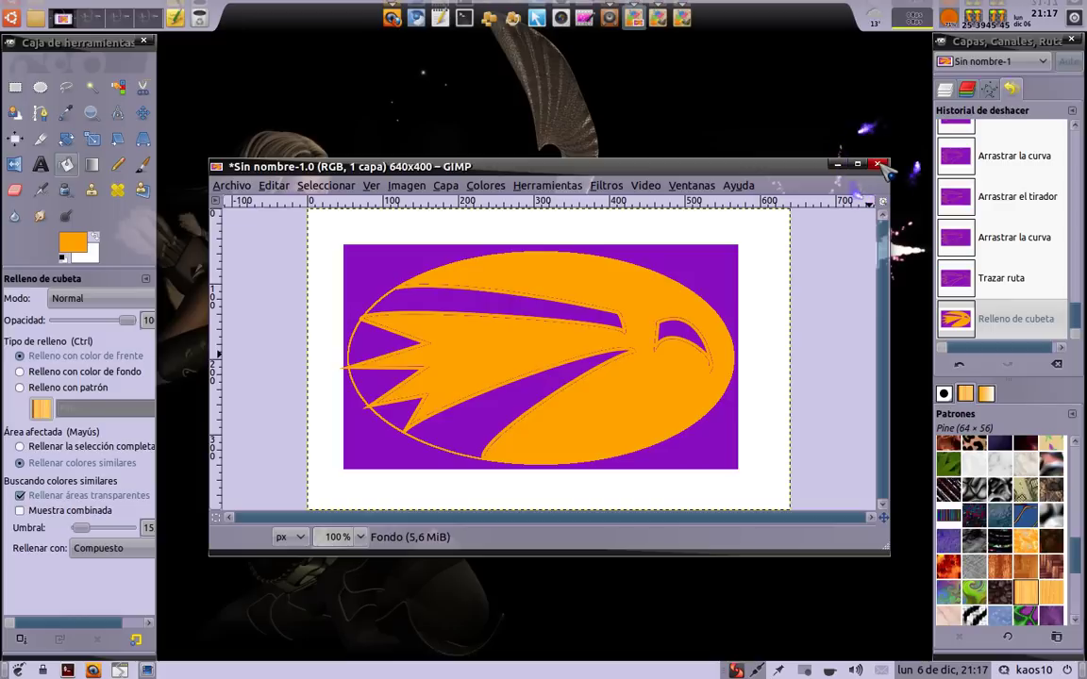
Close the image with No guardar, discarding changes, and quit GIMP.
click(878, 166)
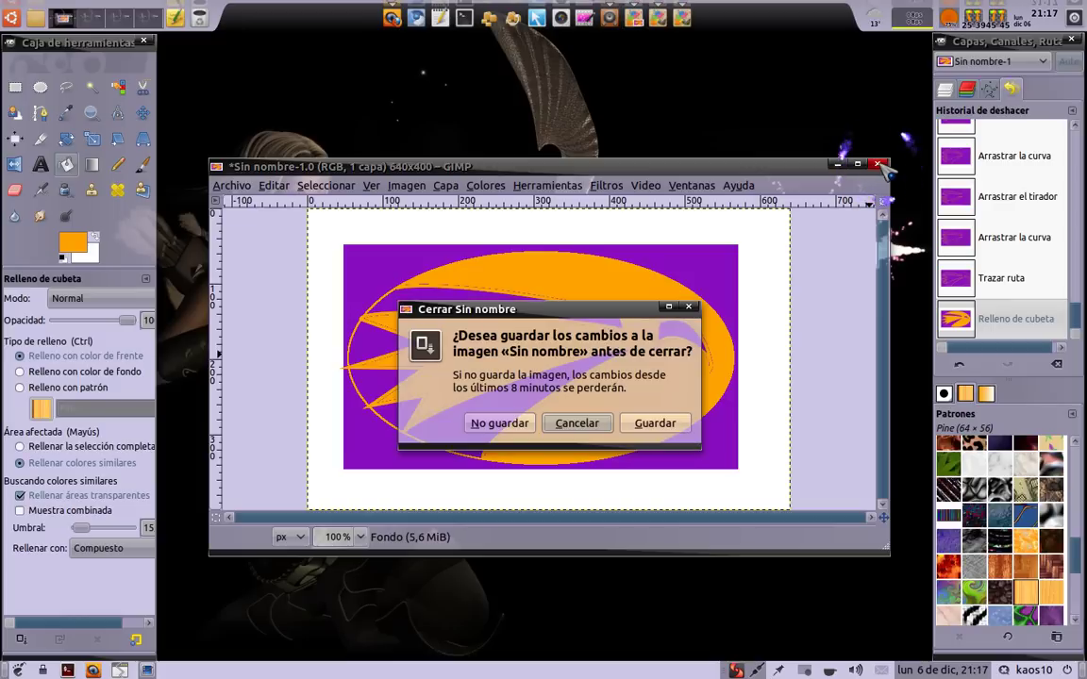
click(498, 424)
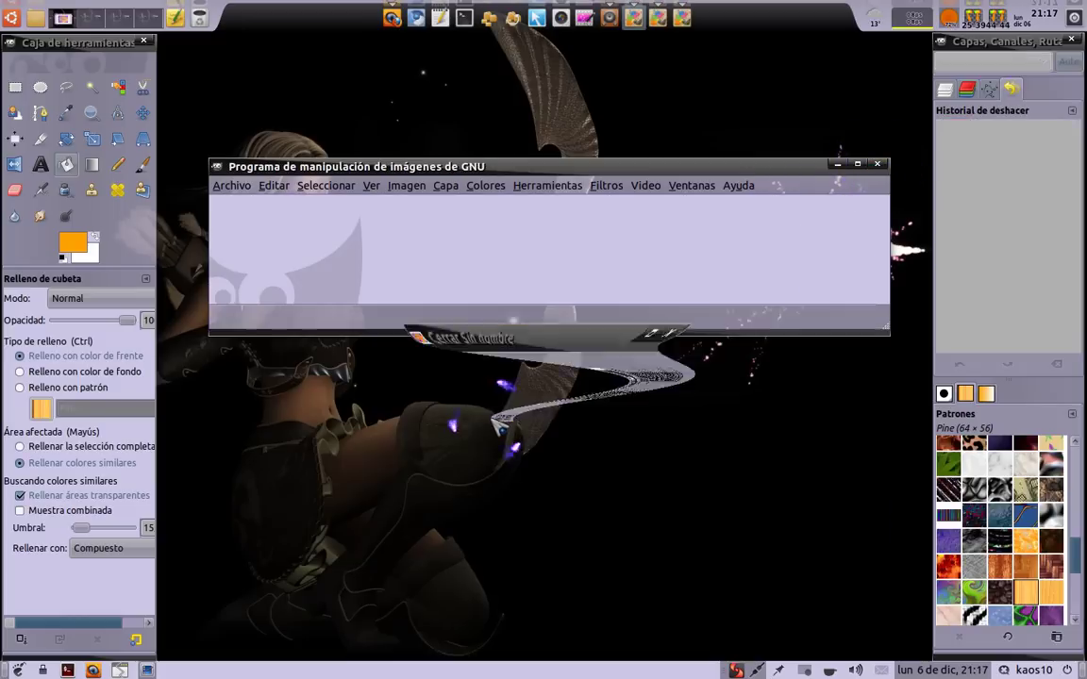
click(879, 166)
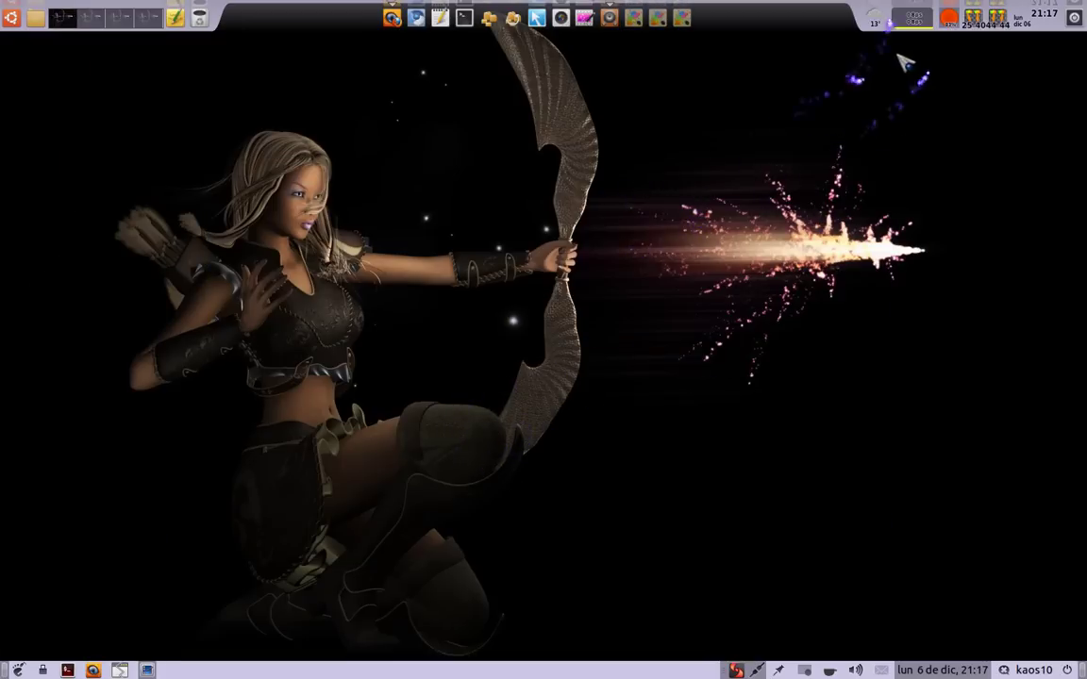